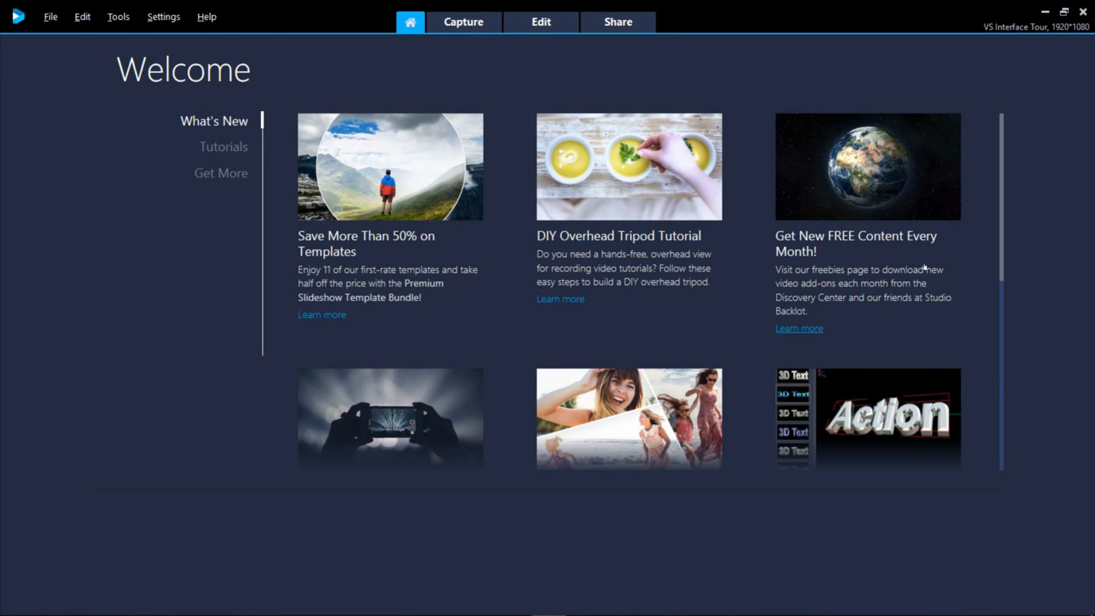
Browse the Welcome tab's Tutorials videos and the Get More add-on store listings
drag(1003, 262, 991, 452)
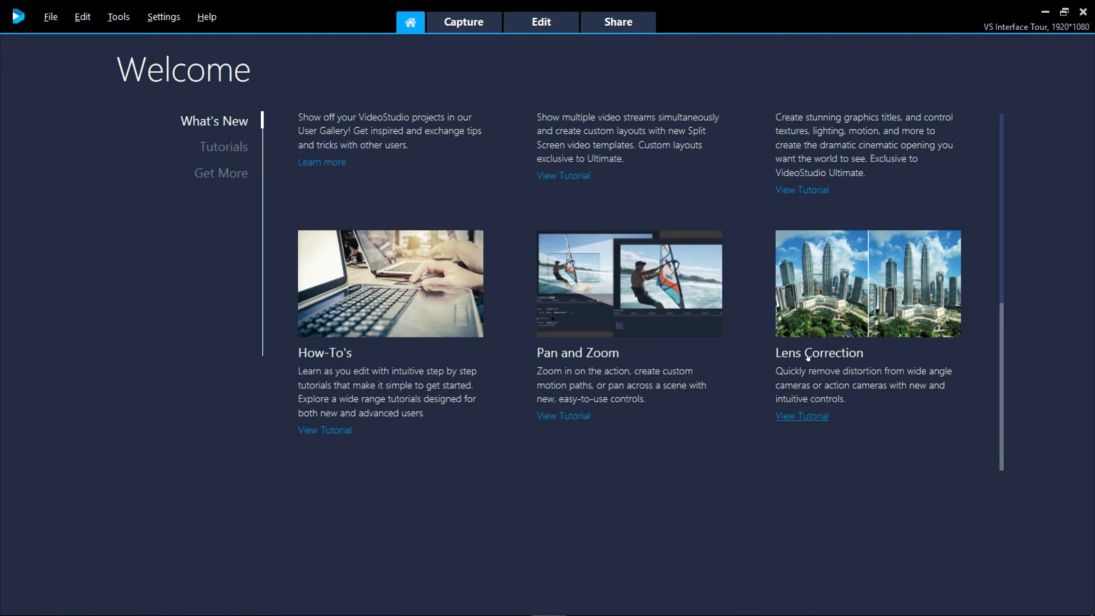
click(231, 149)
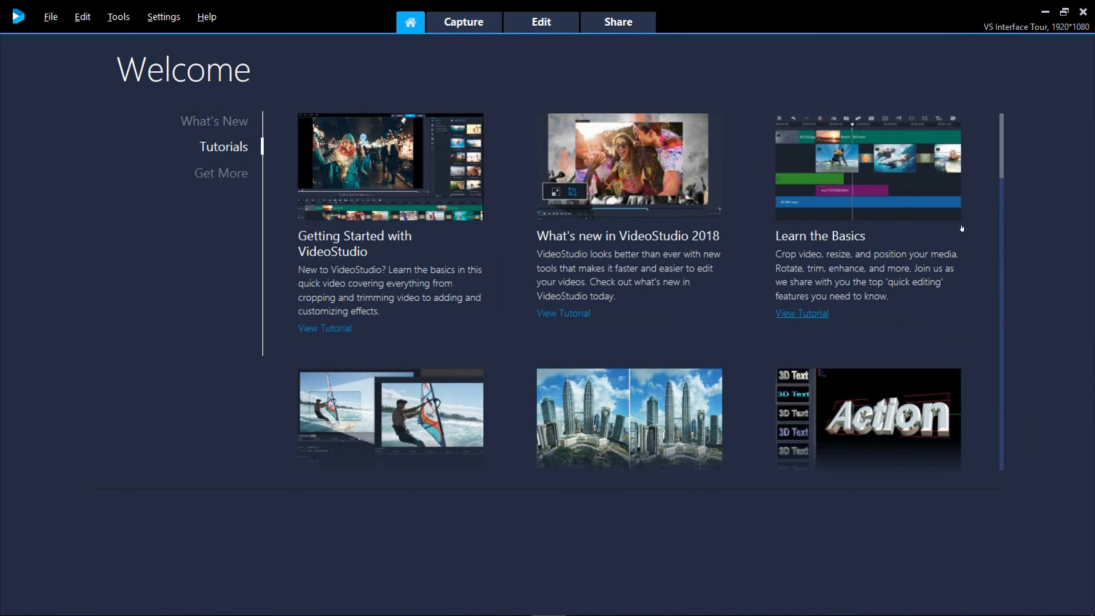
drag(1004, 167, 1005, 329)
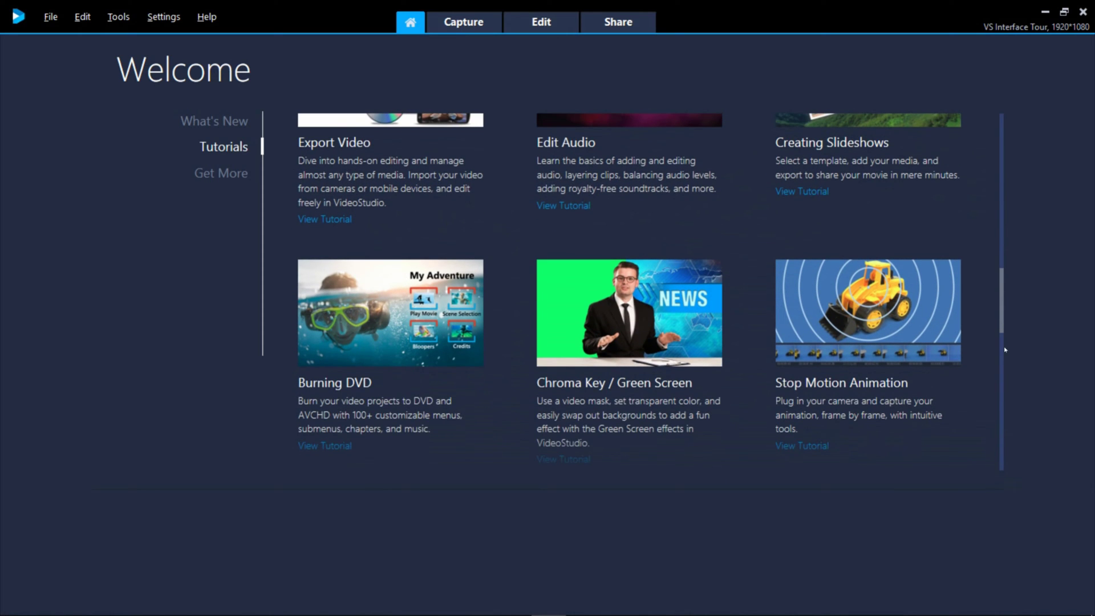
drag(1005, 372, 1005, 446)
click(235, 173)
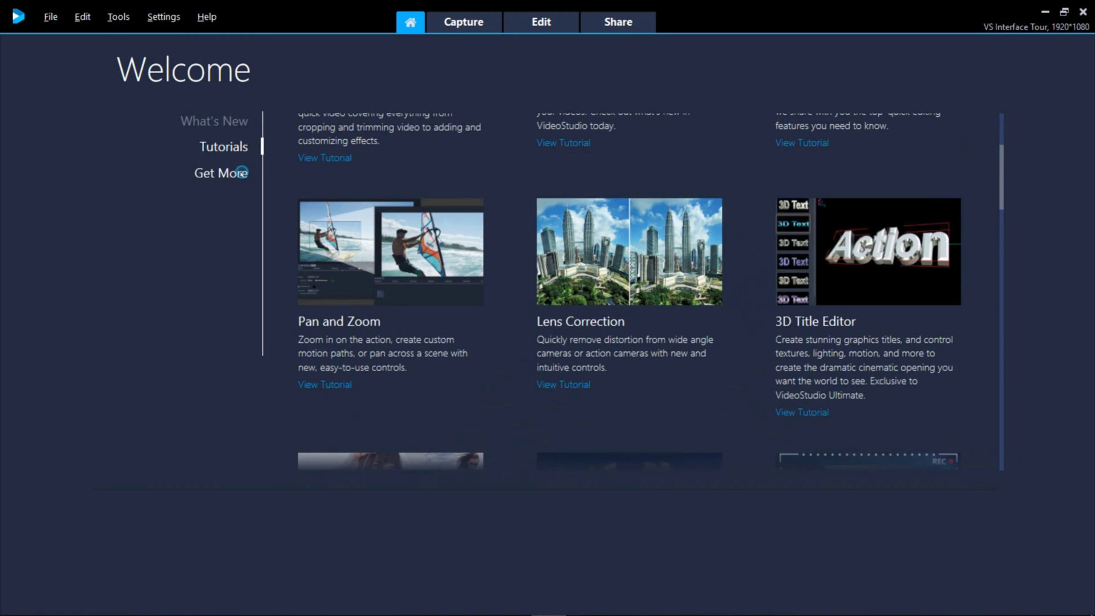
drag(997, 186, 999, 455)
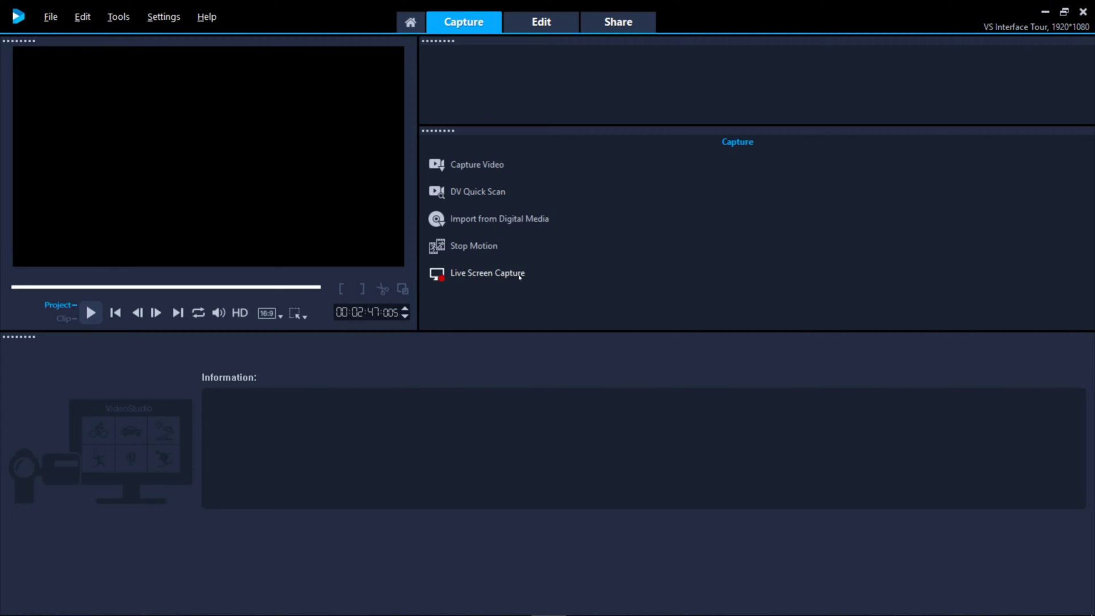
click(486, 166)
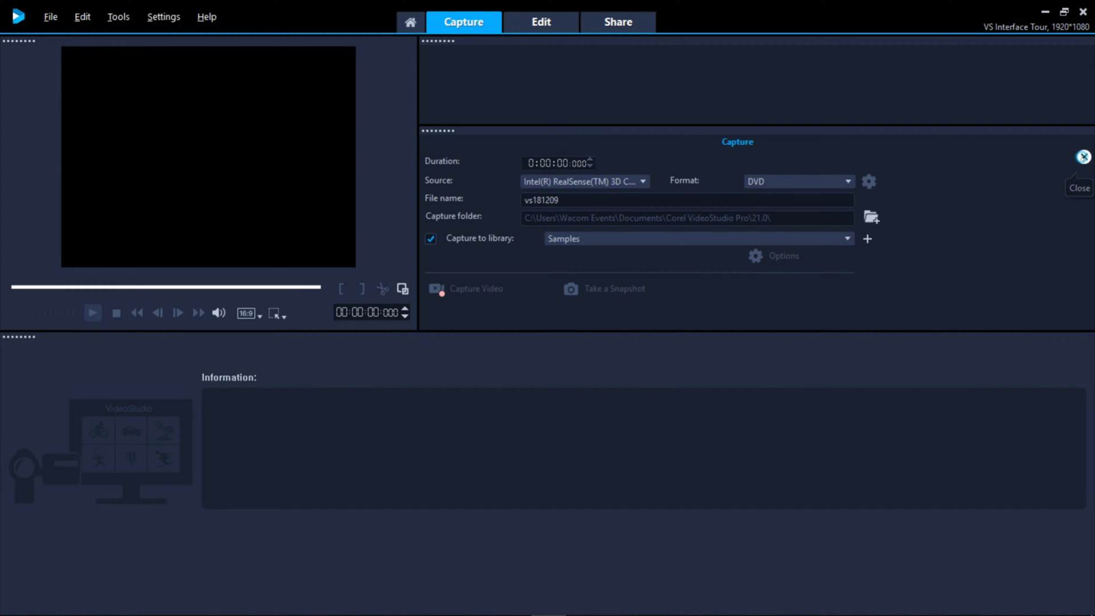
click(1083, 157)
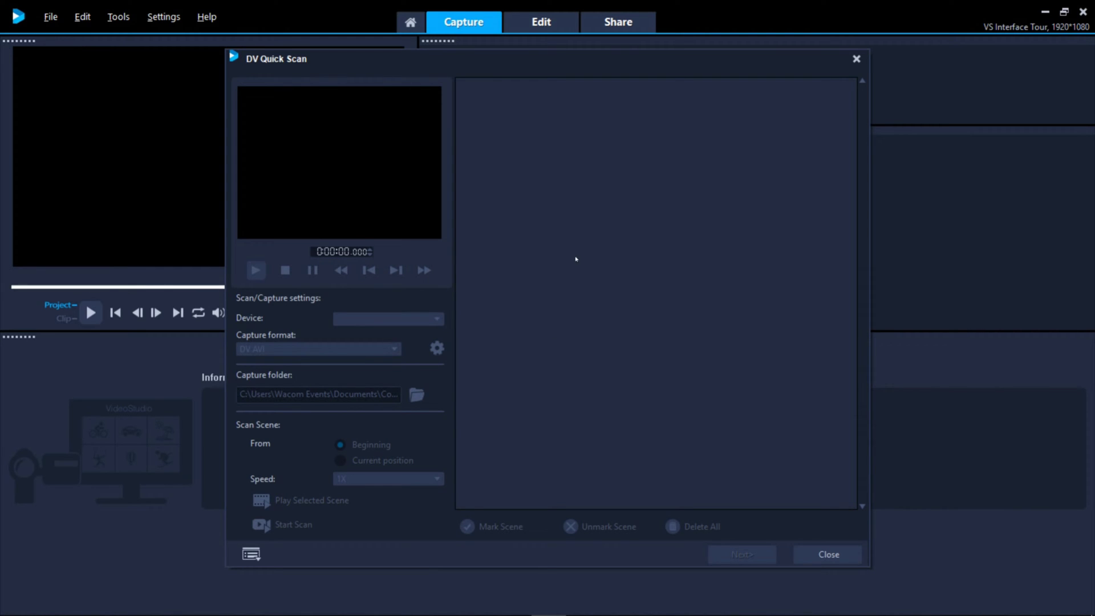
Dismiss DV Quick Scan and the Import from Digital Media folder dialog, then launch Stop Motion
key(Escape)
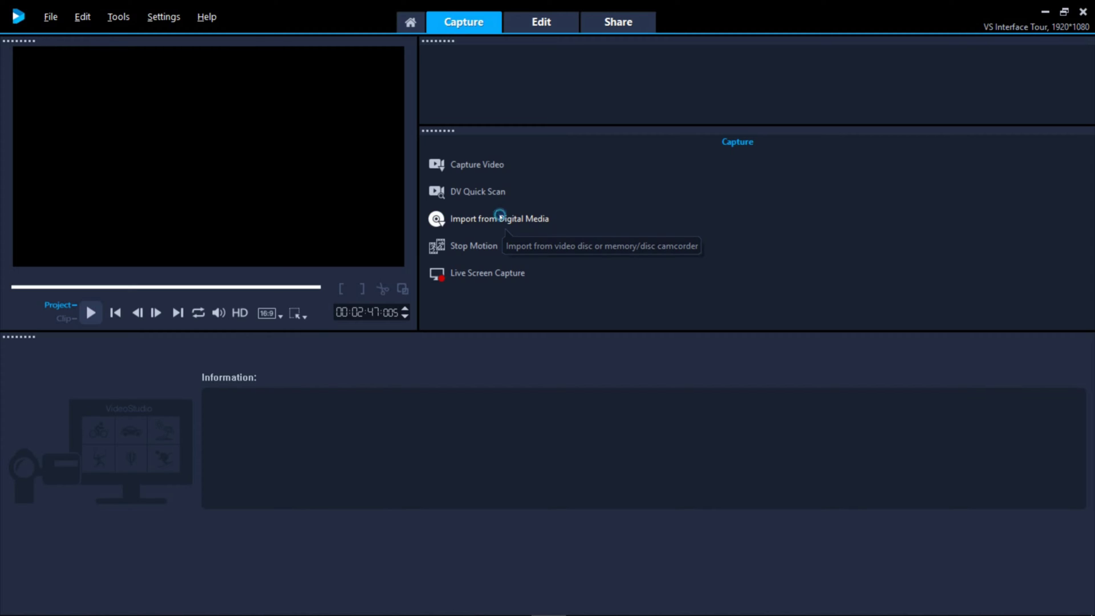
click(502, 220)
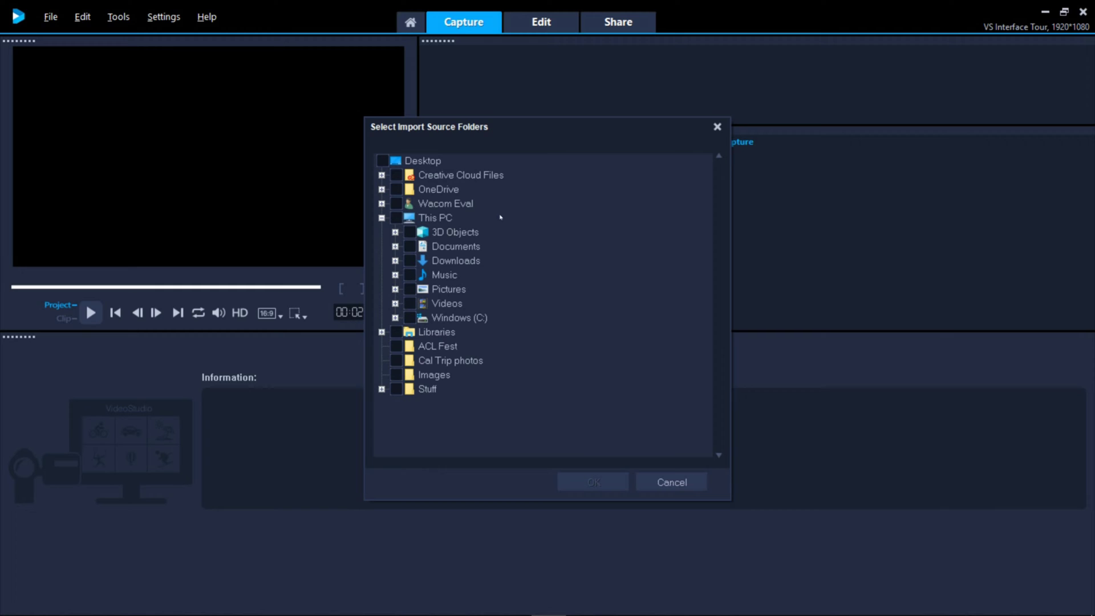
click(683, 483)
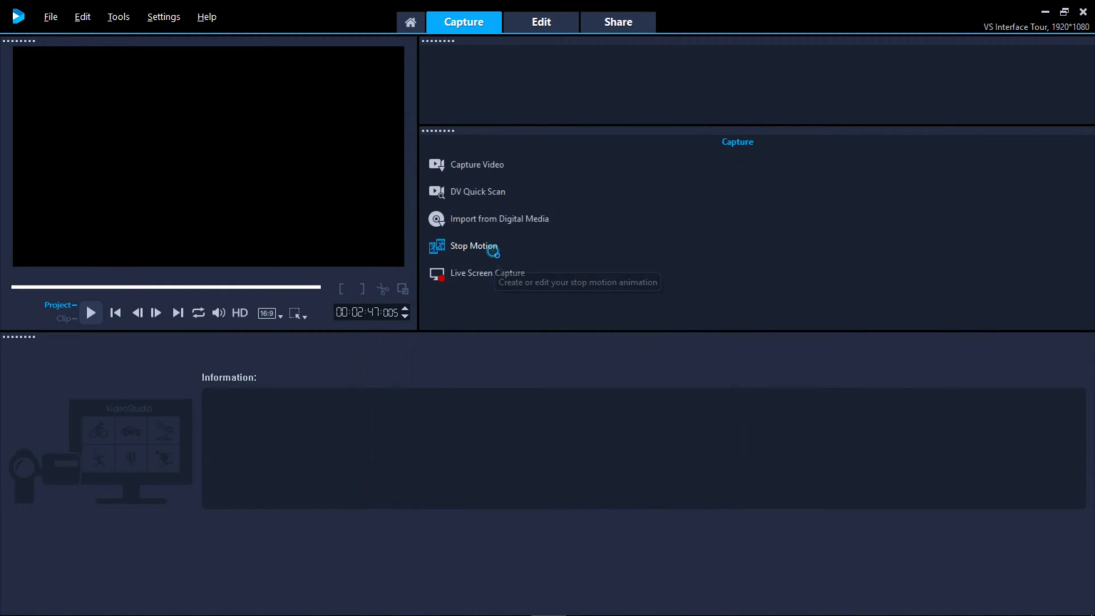
click(493, 251)
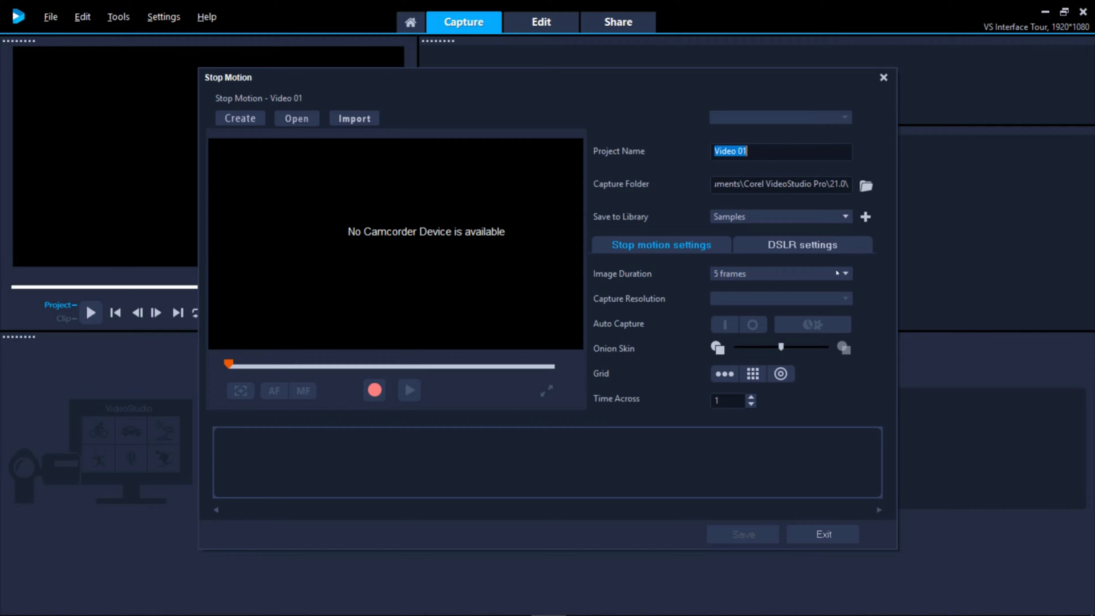
Exit the Stop Motion window without capturing anything
click(813, 534)
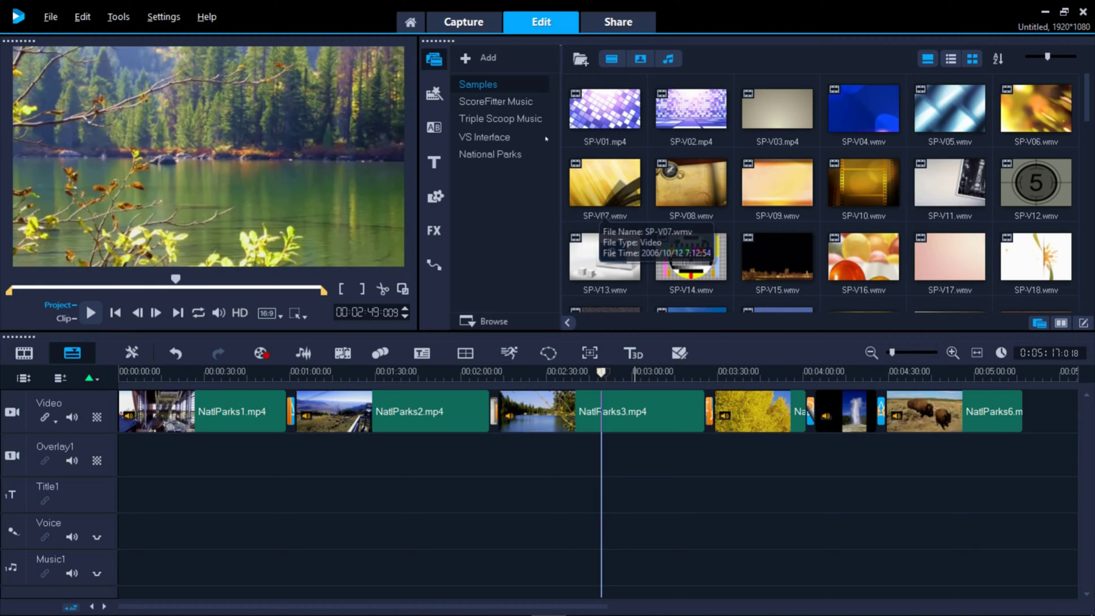
Show National Parks clips, preview NatlParks3 and NatlParks4, select NatlParks2, and enlarge the player
click(497, 154)
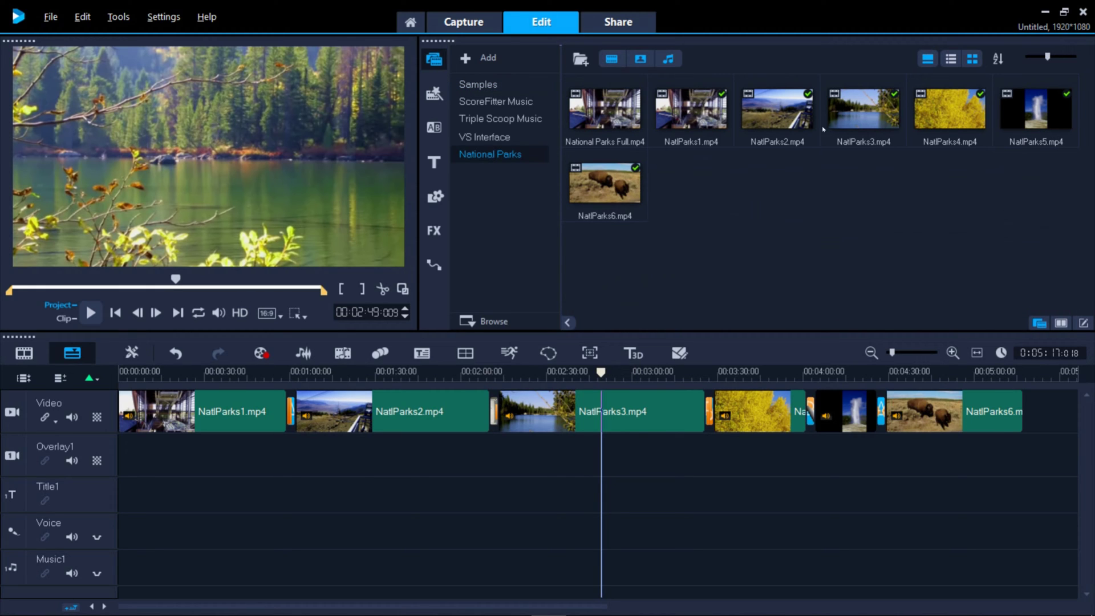
click(856, 114)
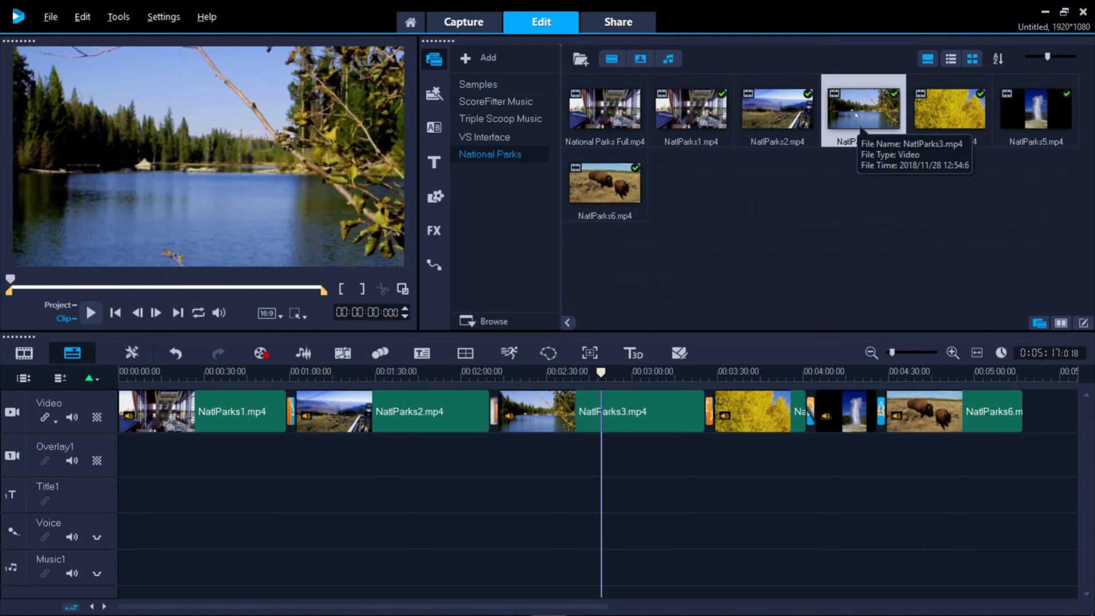
click(954, 112)
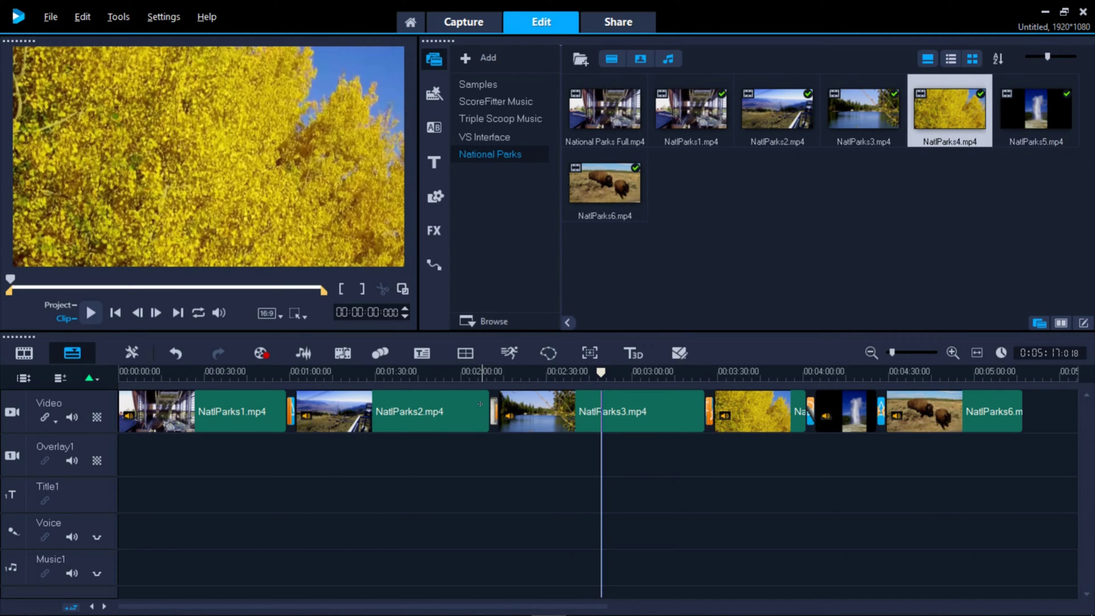
click(418, 415)
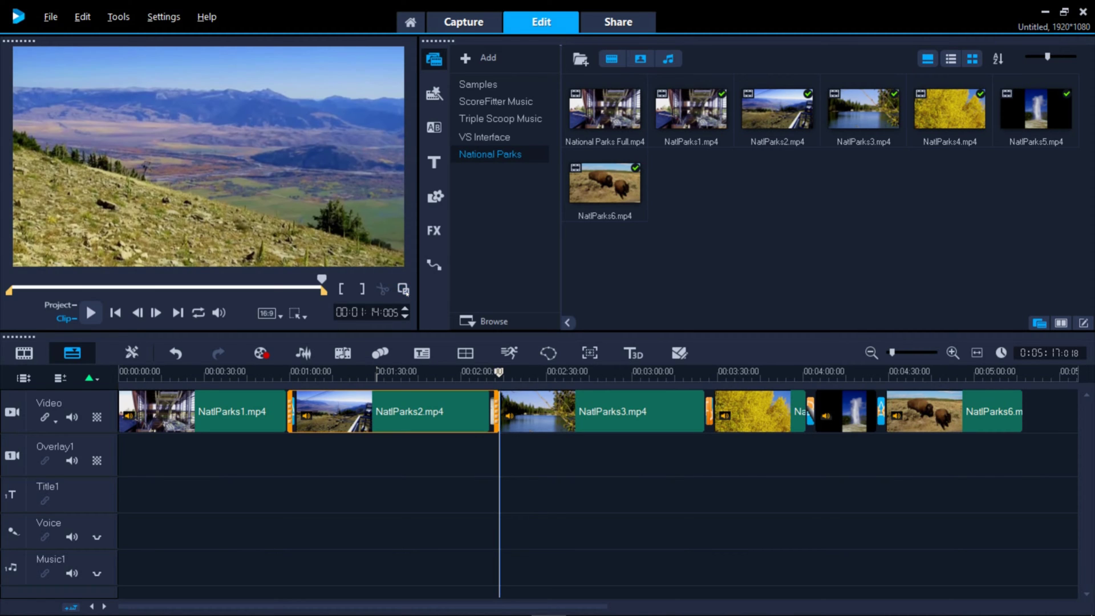
click(403, 289)
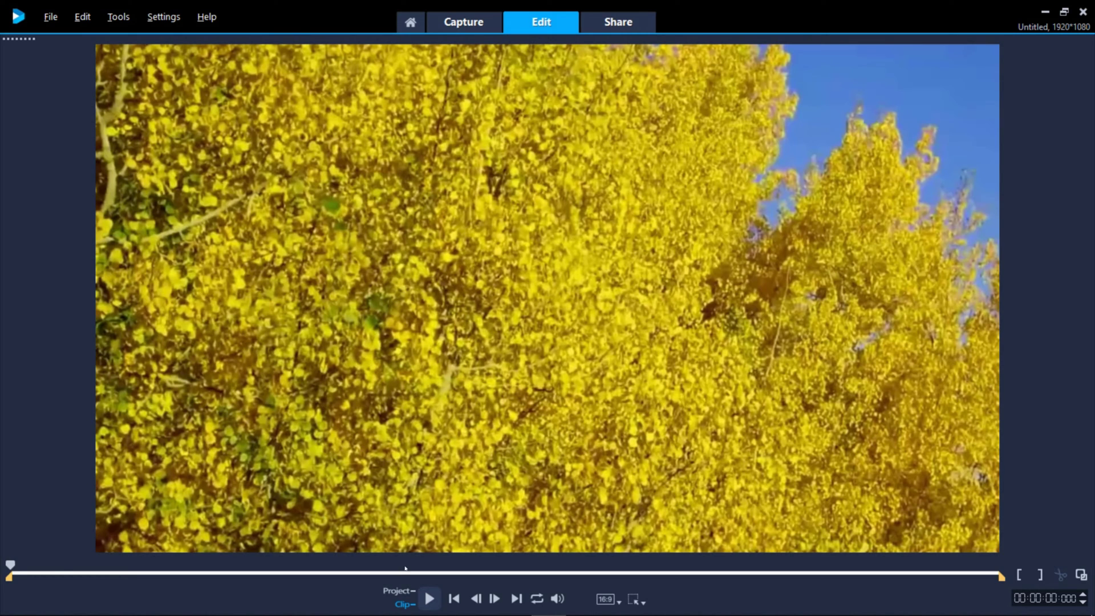
Play the clip, check volume and aspect ratio, trim out point to 00:00:26:019, then preview Project
key(space)
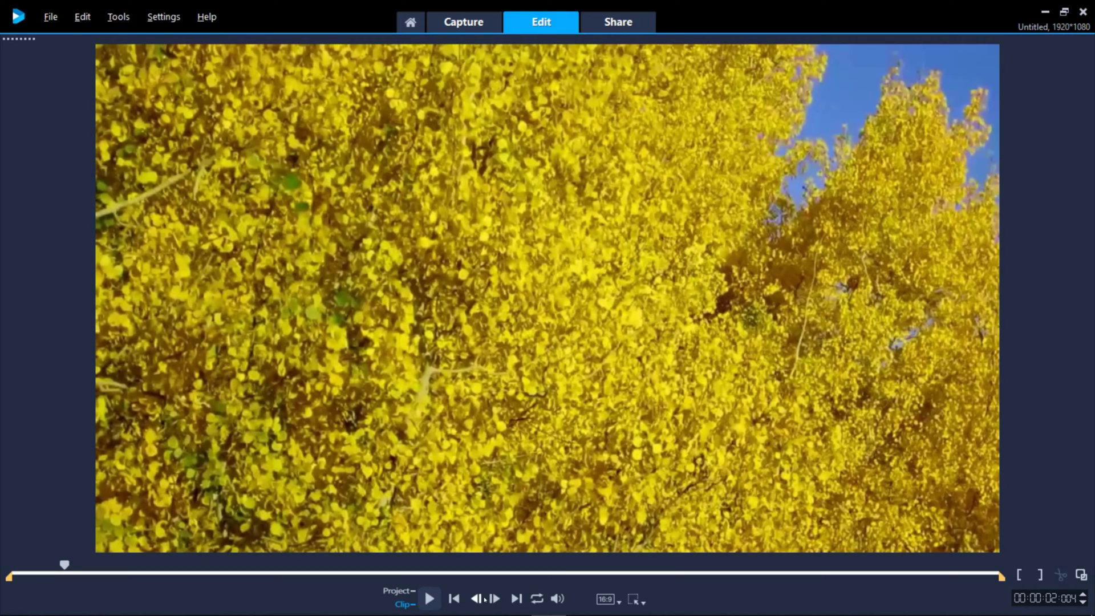
click(557, 599)
drag(1002, 578, 695, 577)
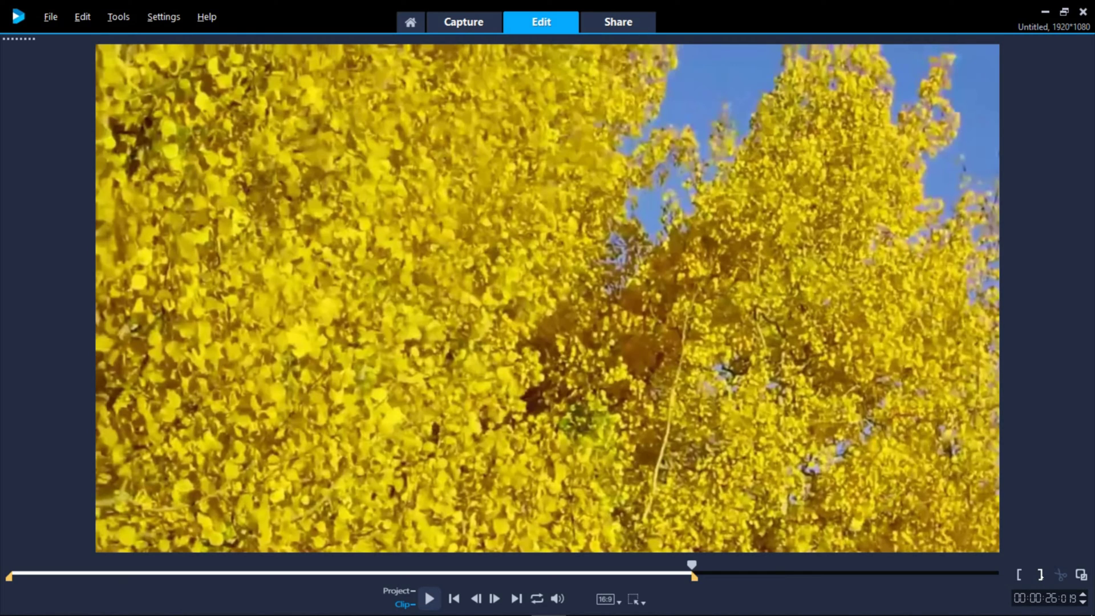
click(619, 601)
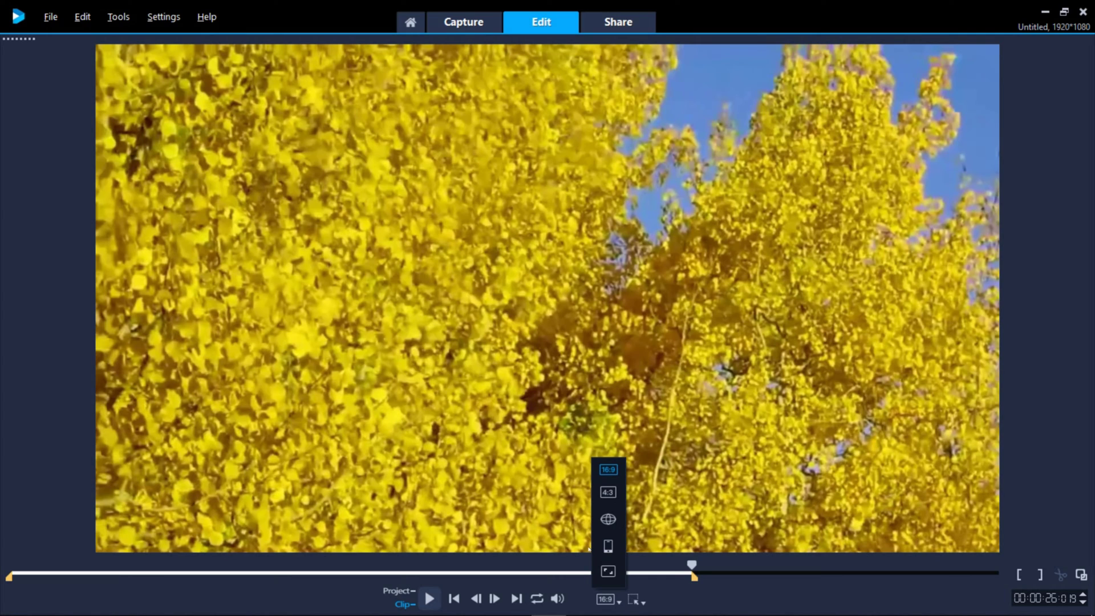
click(687, 604)
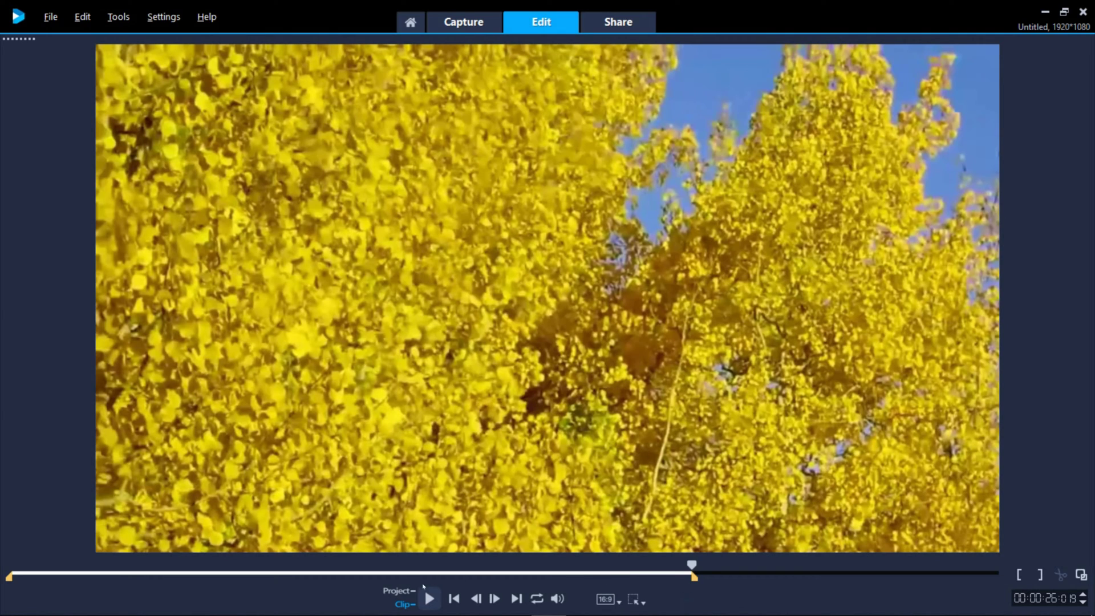
click(398, 591)
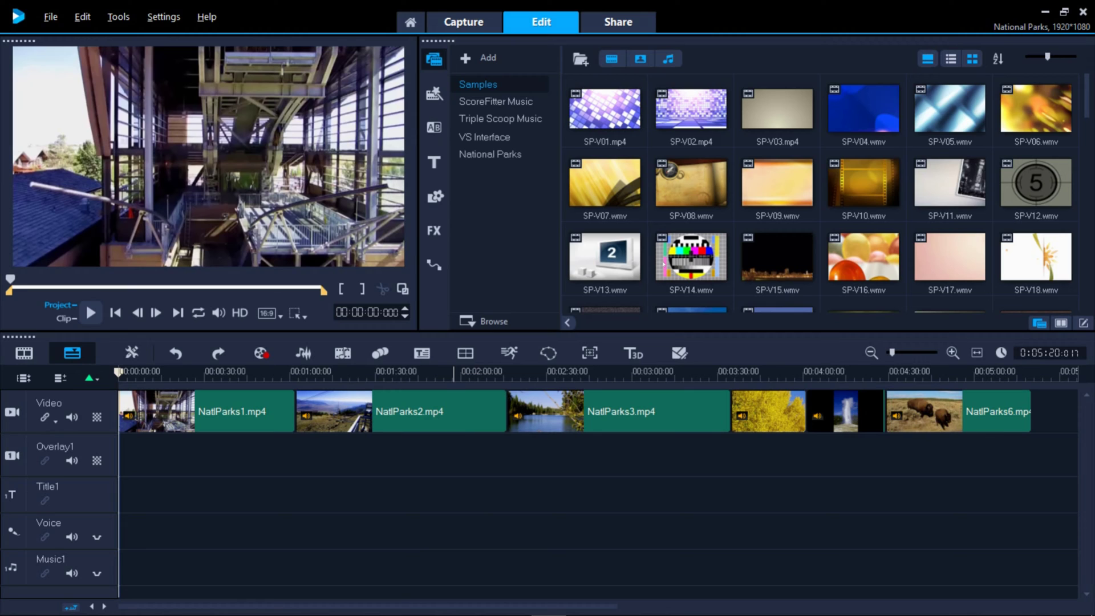
Look at the ScoreFitter Music clips, then return to the National Parks folder
scroll(758, 188, down, 8)
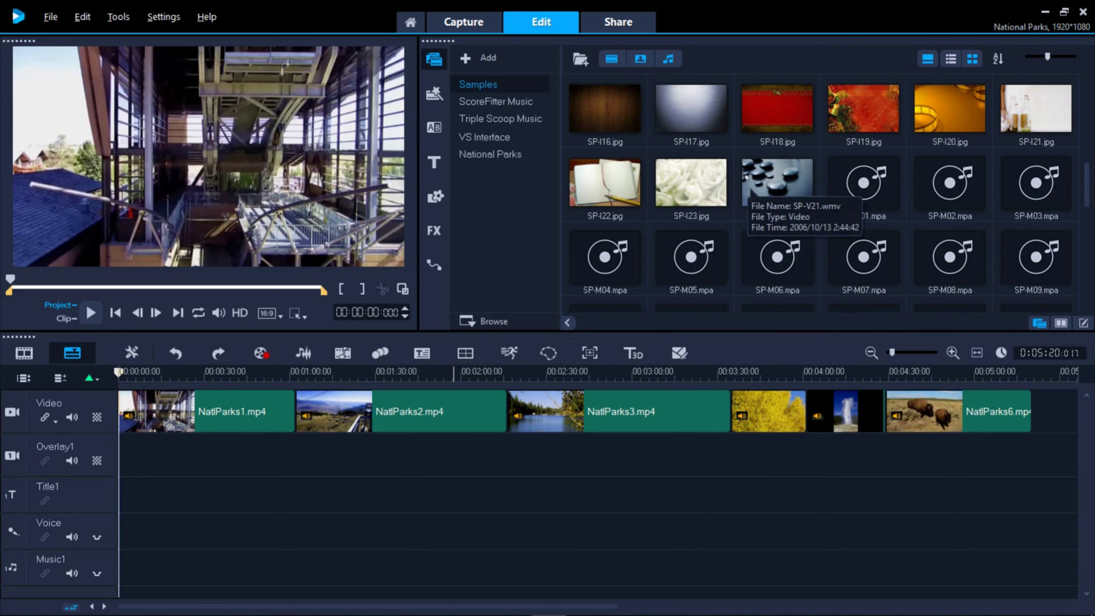
click(511, 101)
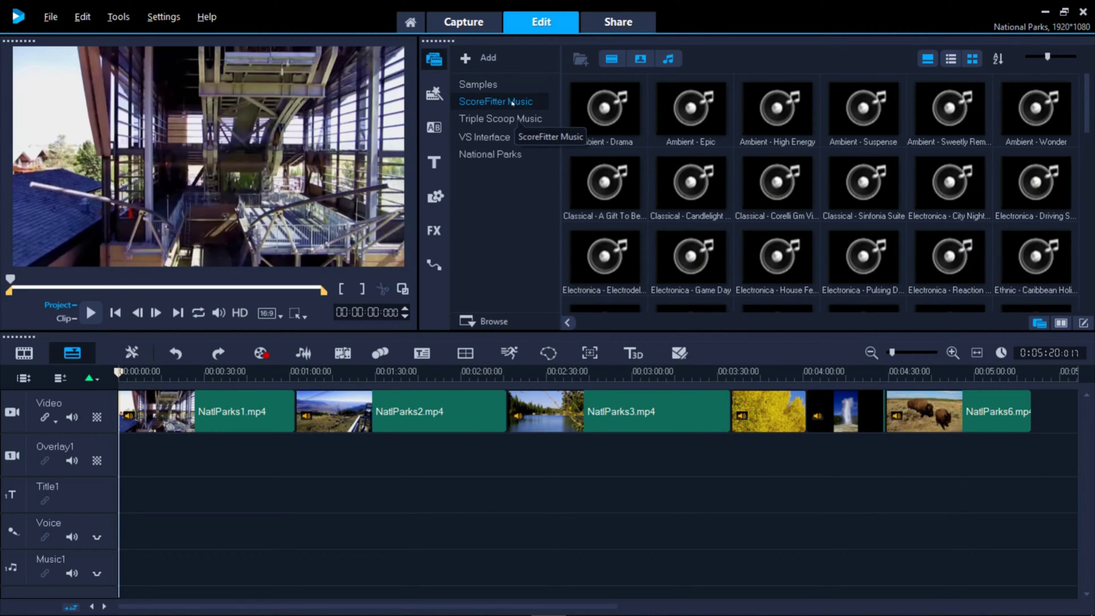
click(489, 155)
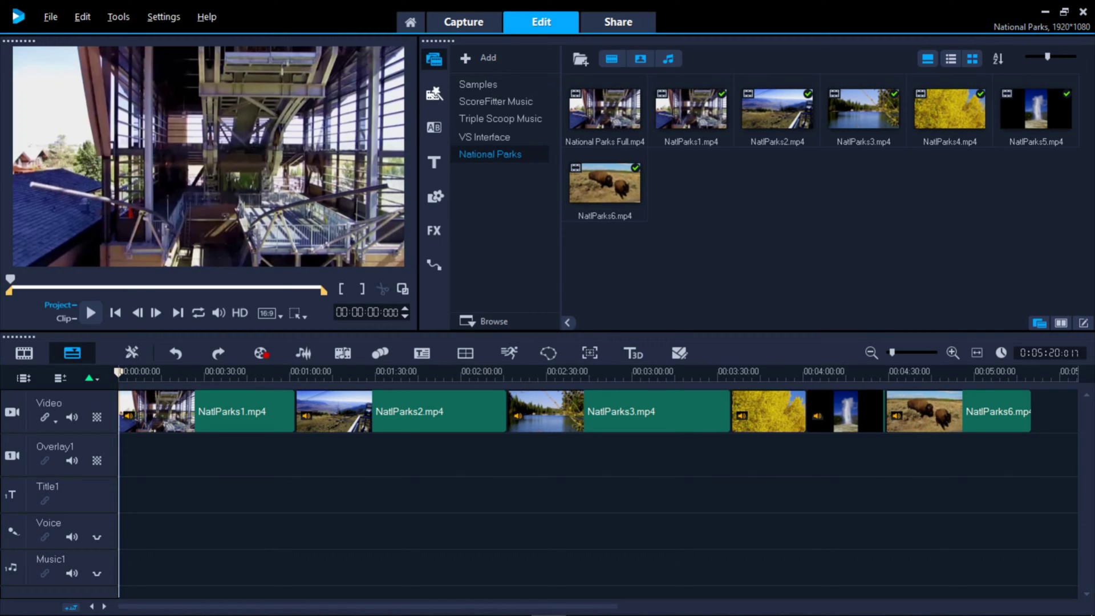
Open Instant Project templates and preview split-screens IP-09, IP-06, IP-03 and the six-panel IP-01
click(434, 94)
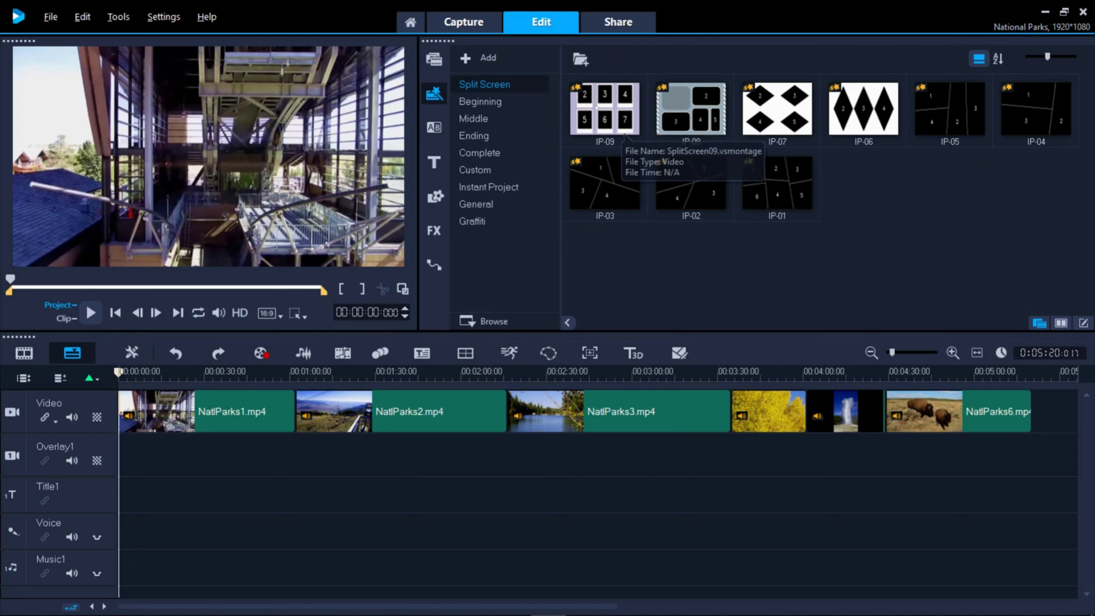
click(596, 107)
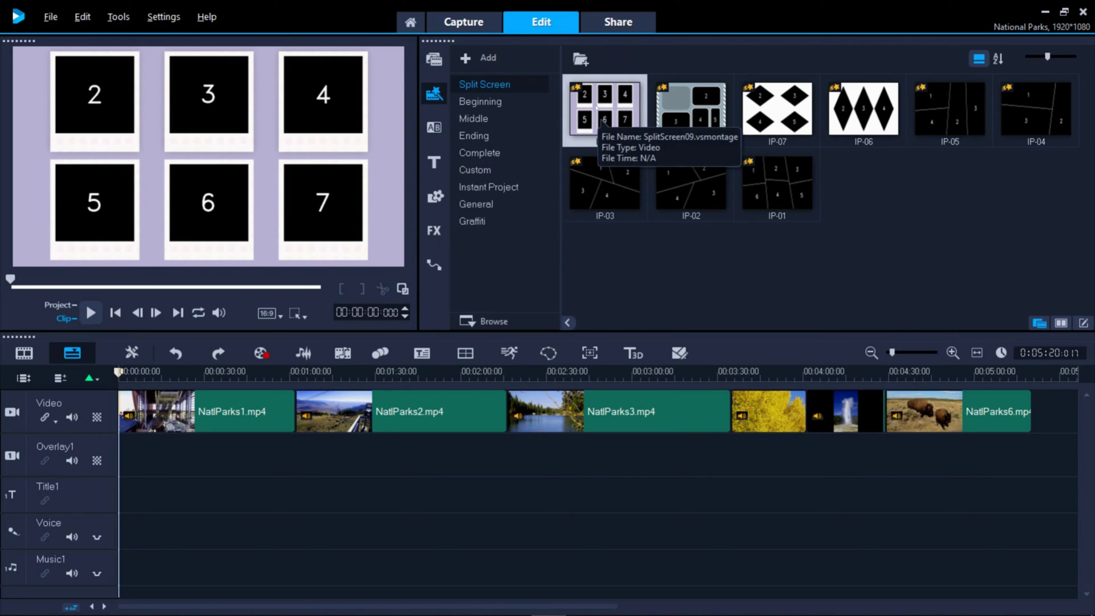
click(862, 117)
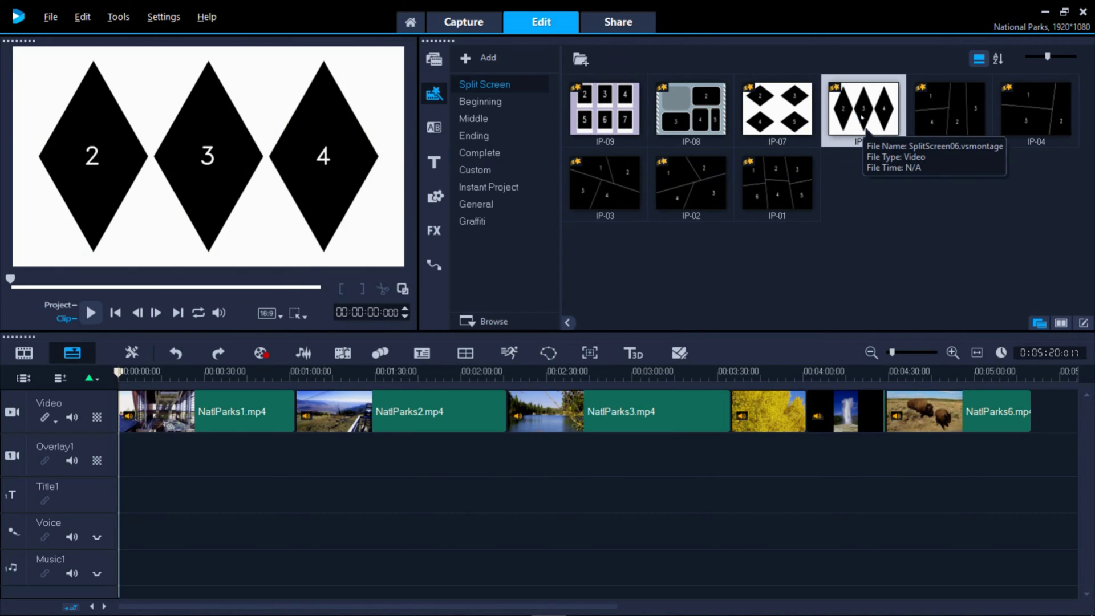
click(604, 181)
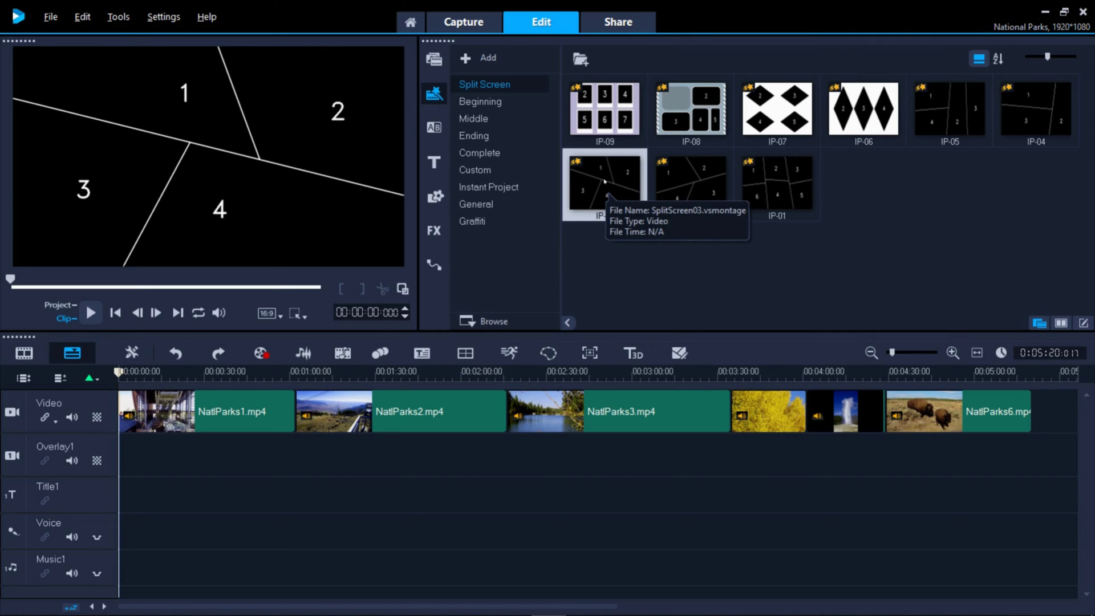
click(777, 193)
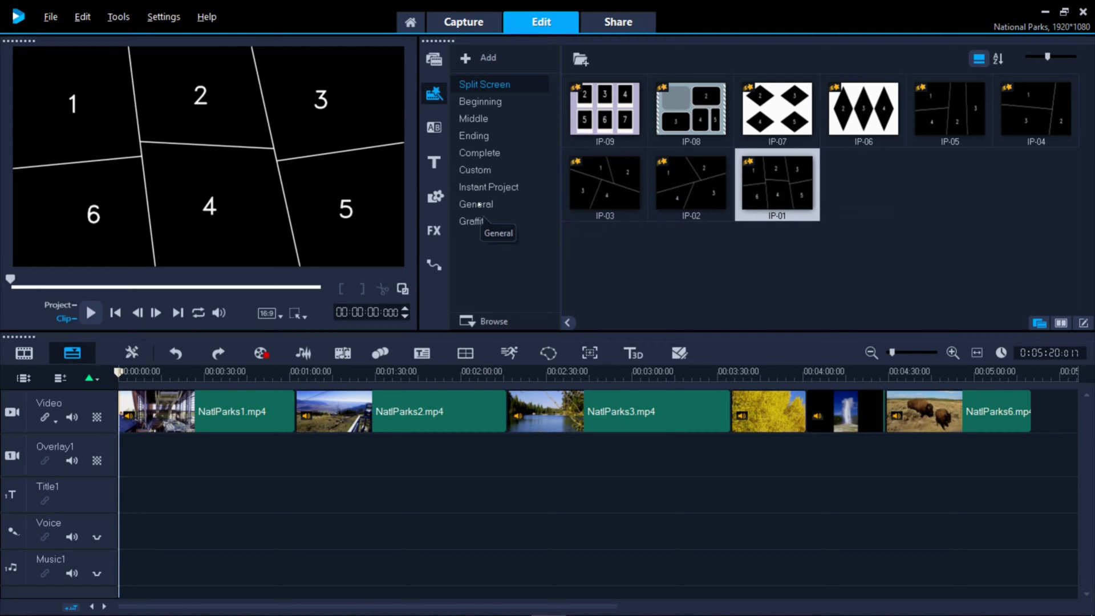
Apply random transitions between every NatlParks clip, extending the project to 0:05:05:011
click(434, 127)
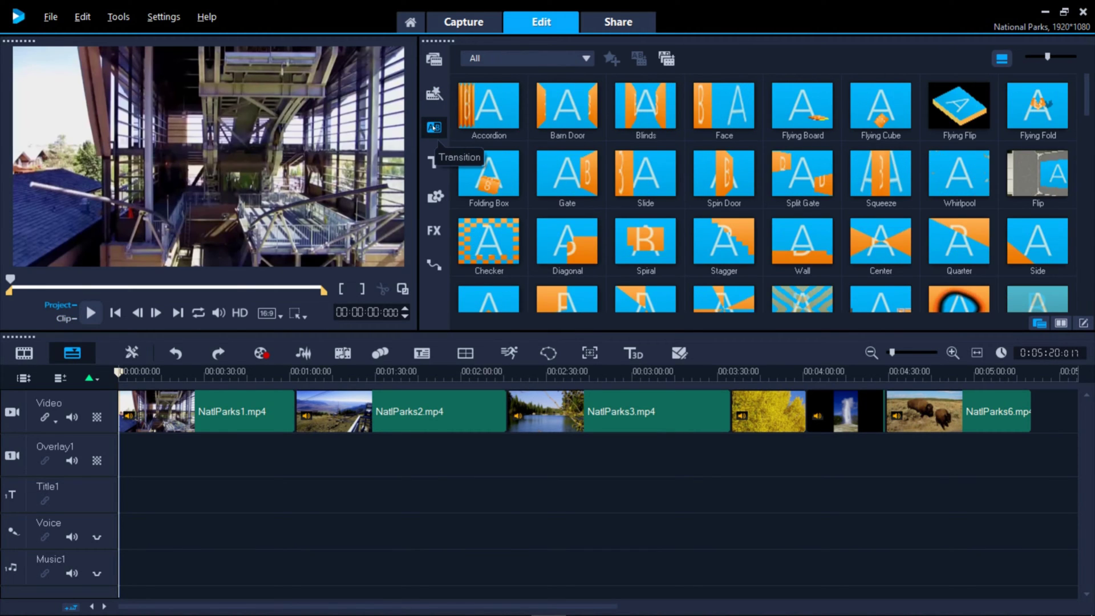
scroll(764, 194, down, 3)
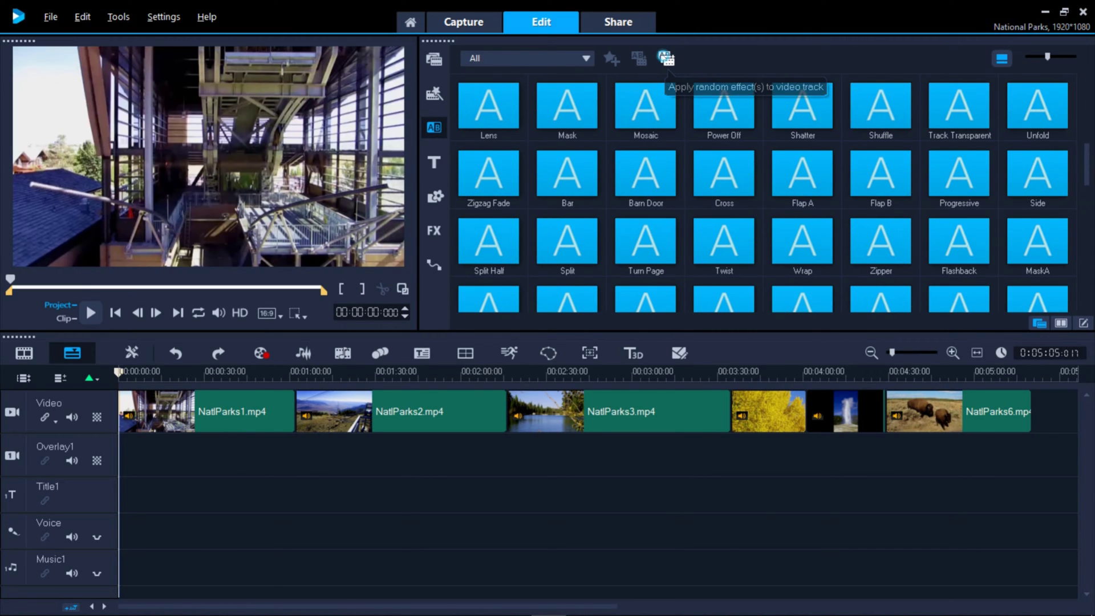
click(666, 59)
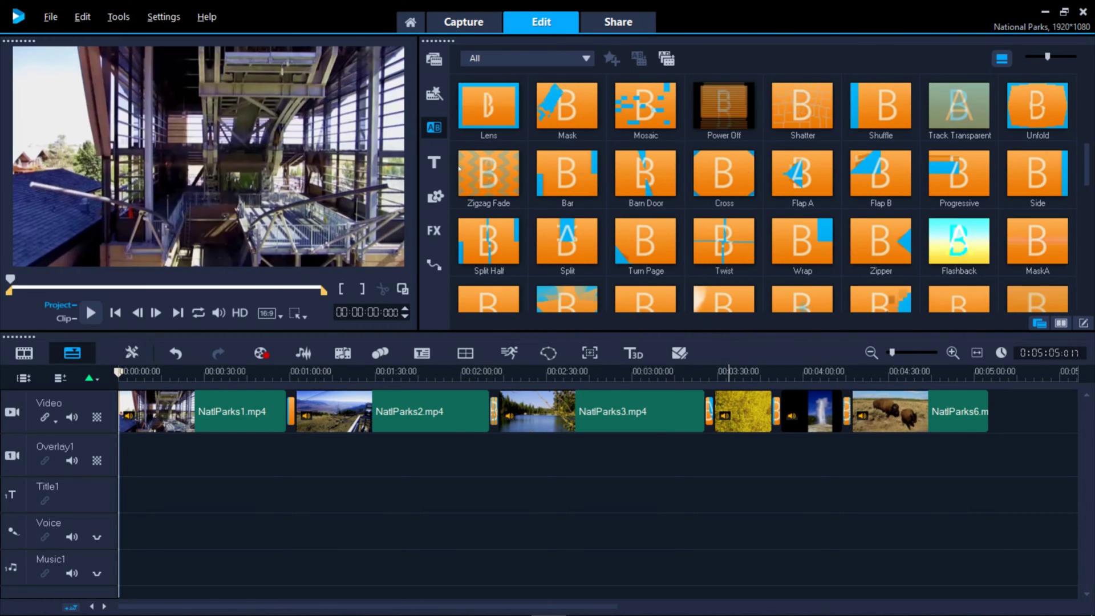
click(434, 163)
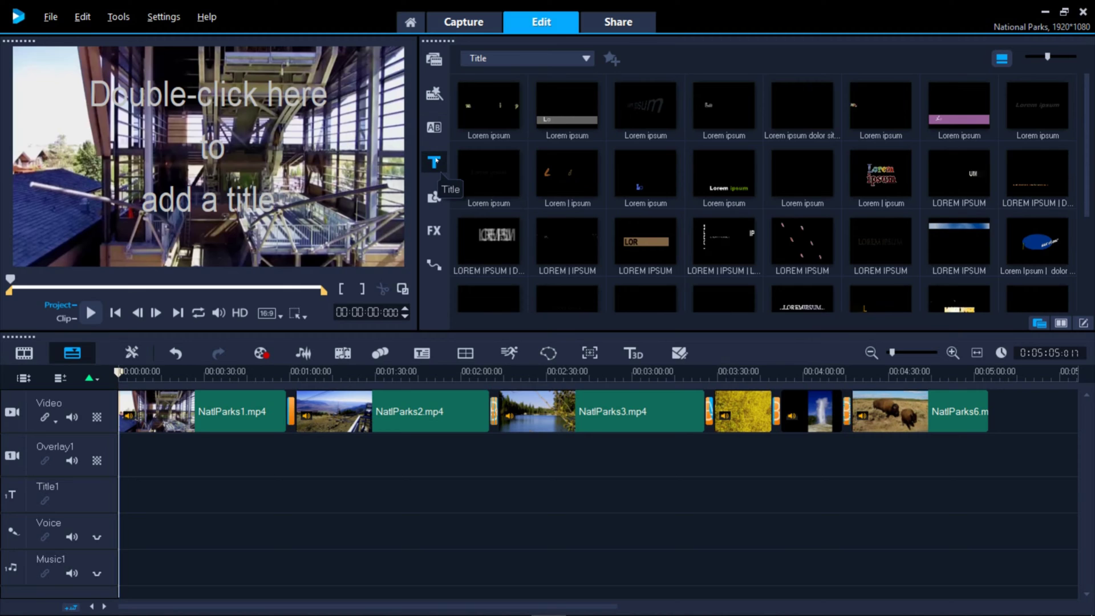
Preview the multicoloured 'Lorem ipsum' title, then switch to the Graphic library
click(865, 181)
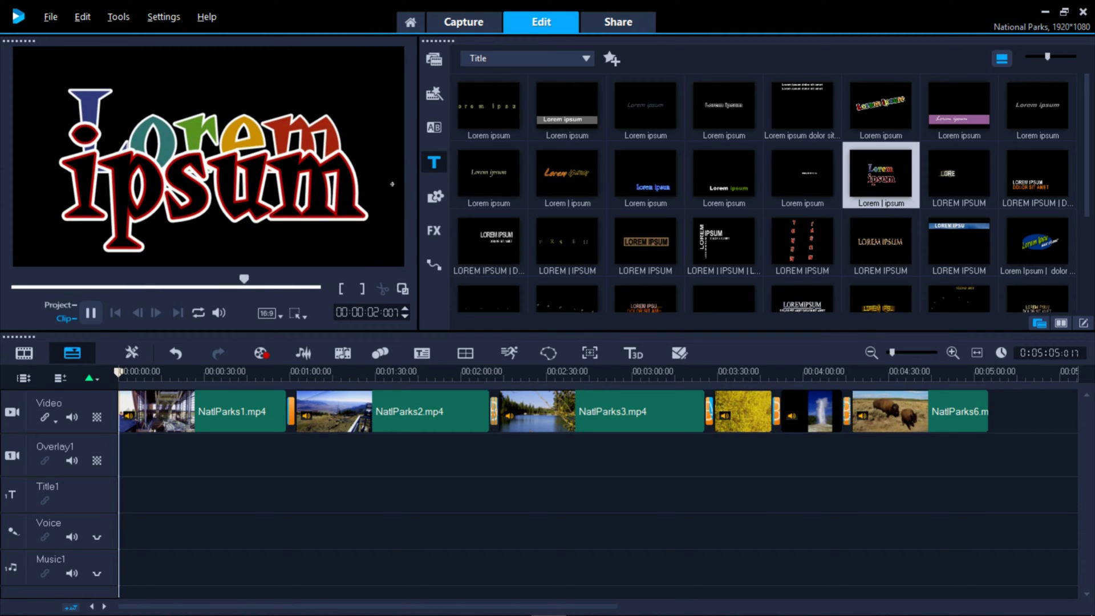
click(433, 196)
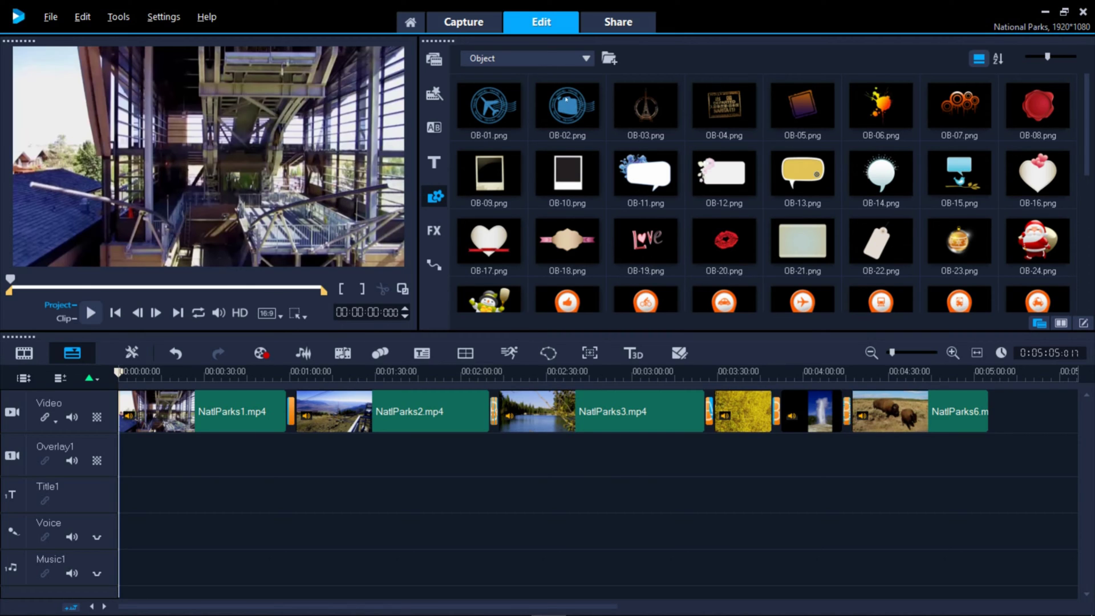
Switch the Graphic category to Color, then Frame, and finally Color Pattern
scroll(628, 171, down, 2)
click(586, 58)
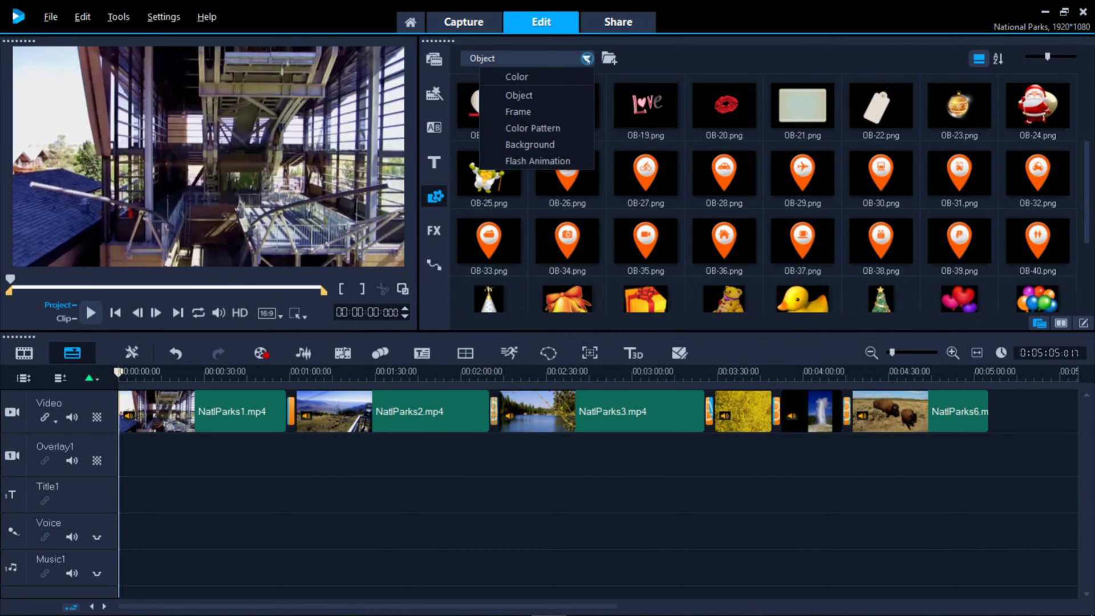
click(582, 70)
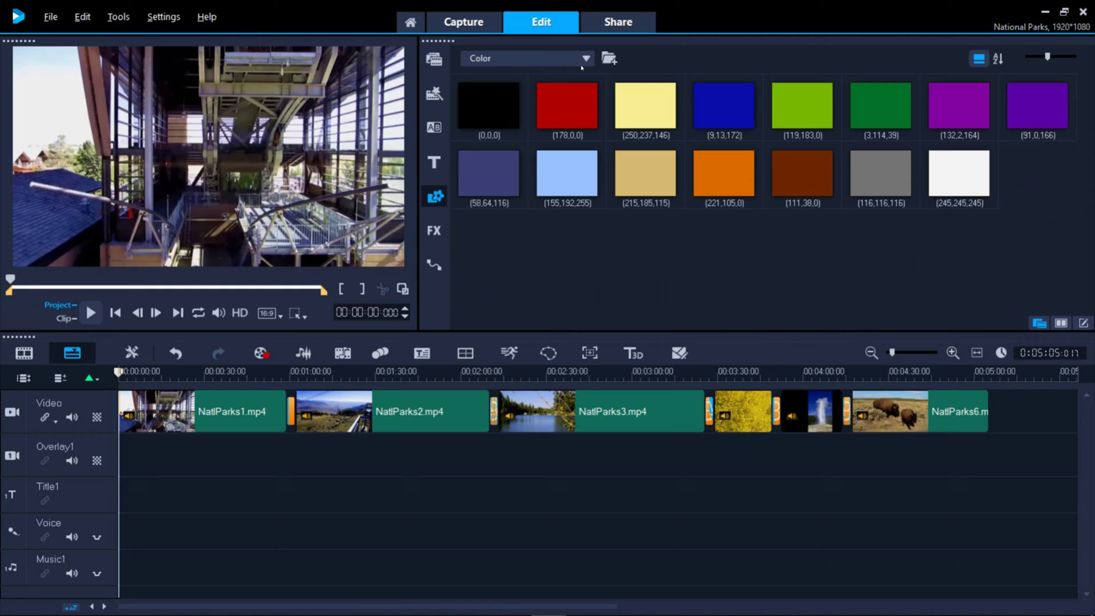
click(584, 60)
click(545, 108)
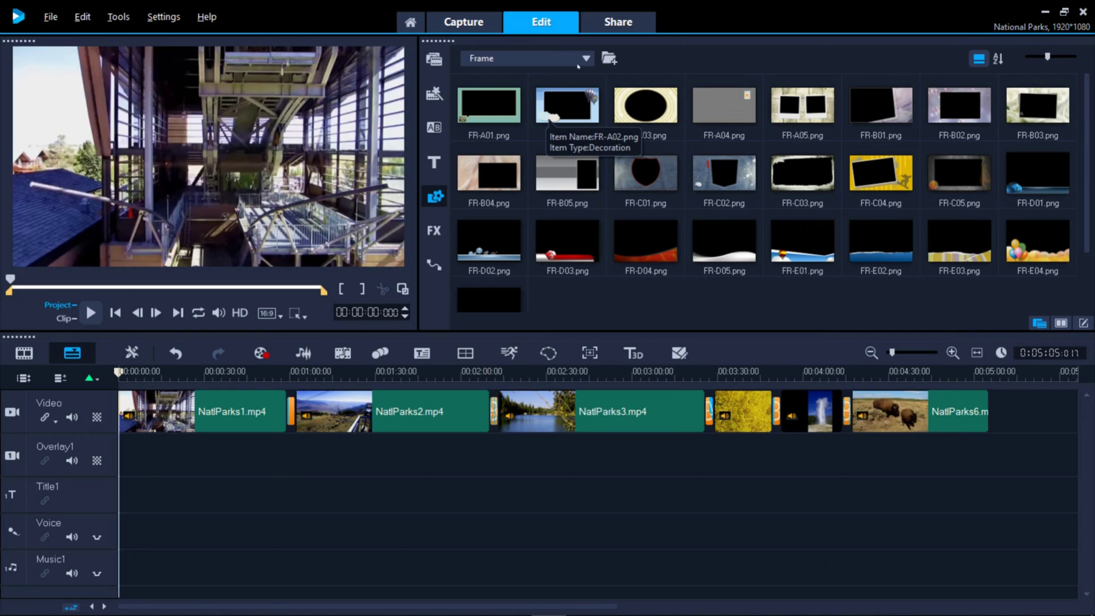
click(584, 59)
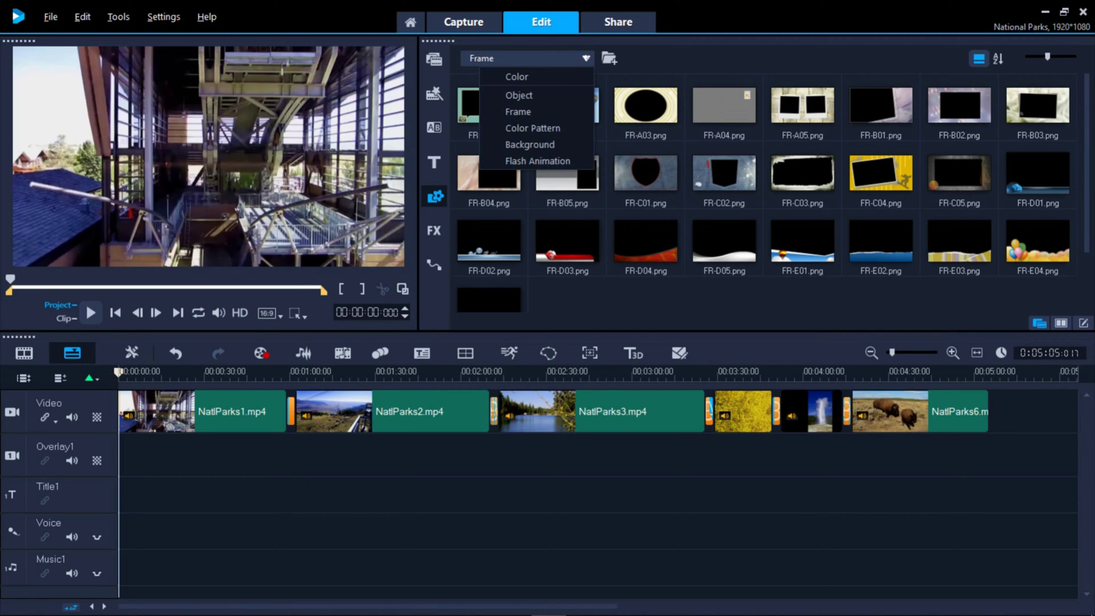
click(551, 127)
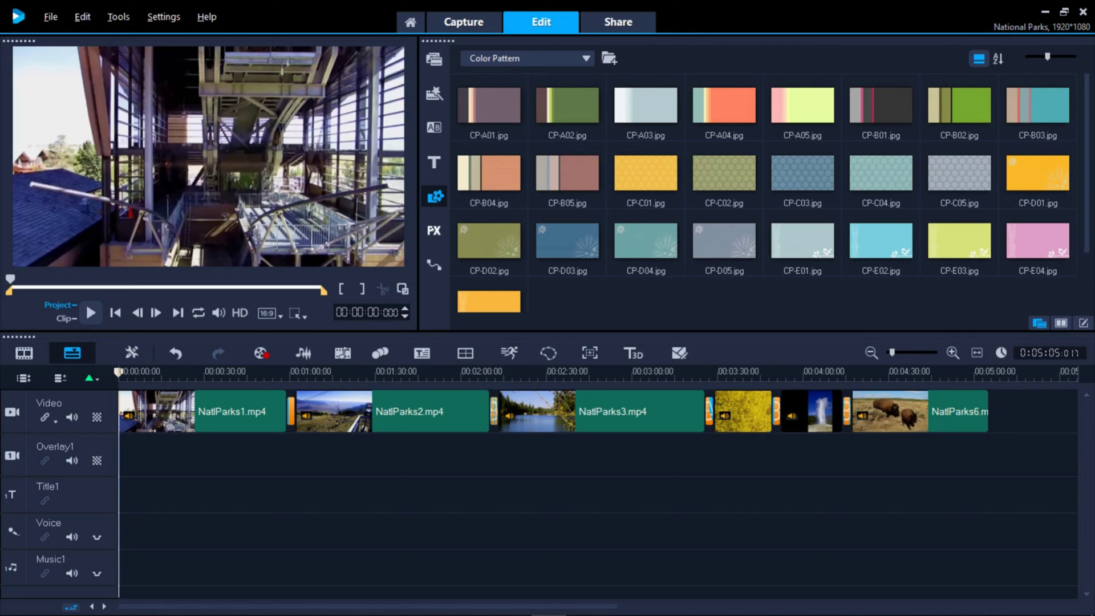
Apply the Invert filter from the FX library to the geyser clip
click(433, 234)
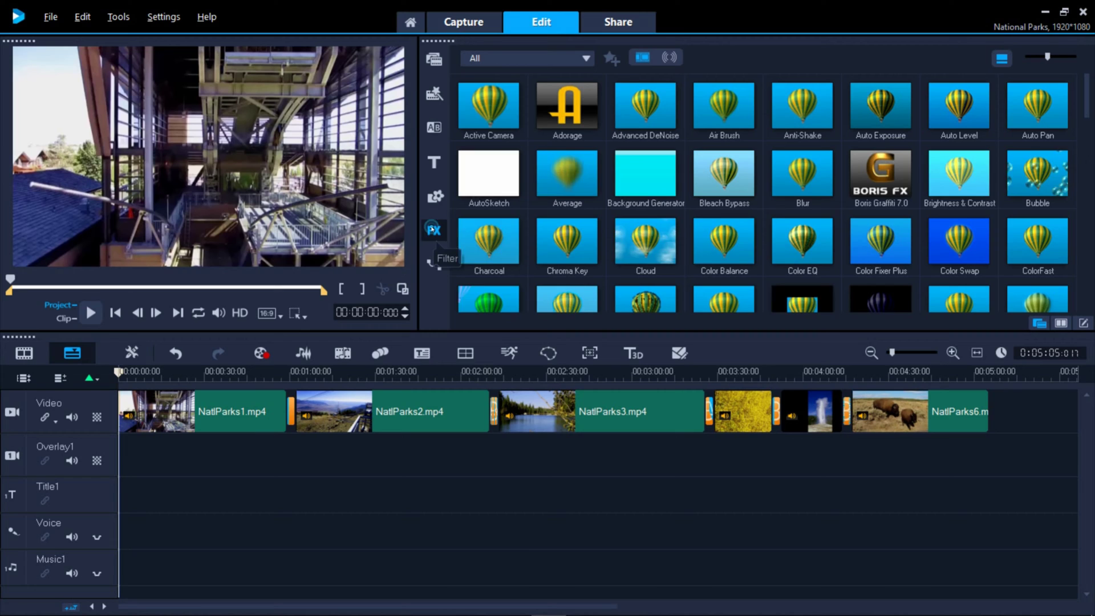
scroll(617, 231, down, 5)
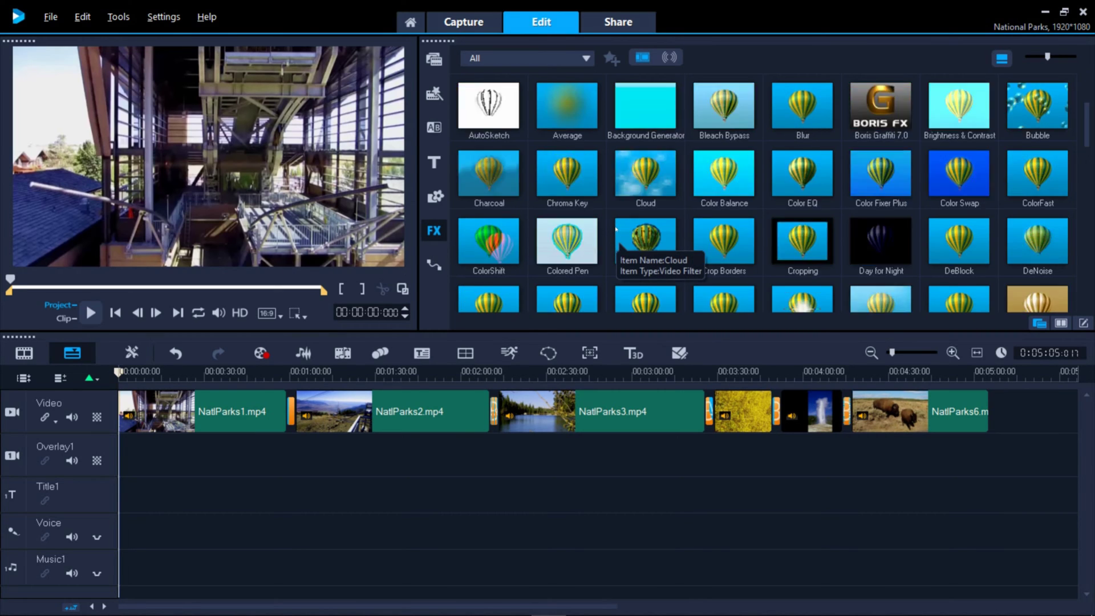
drag(724, 171, 816, 413)
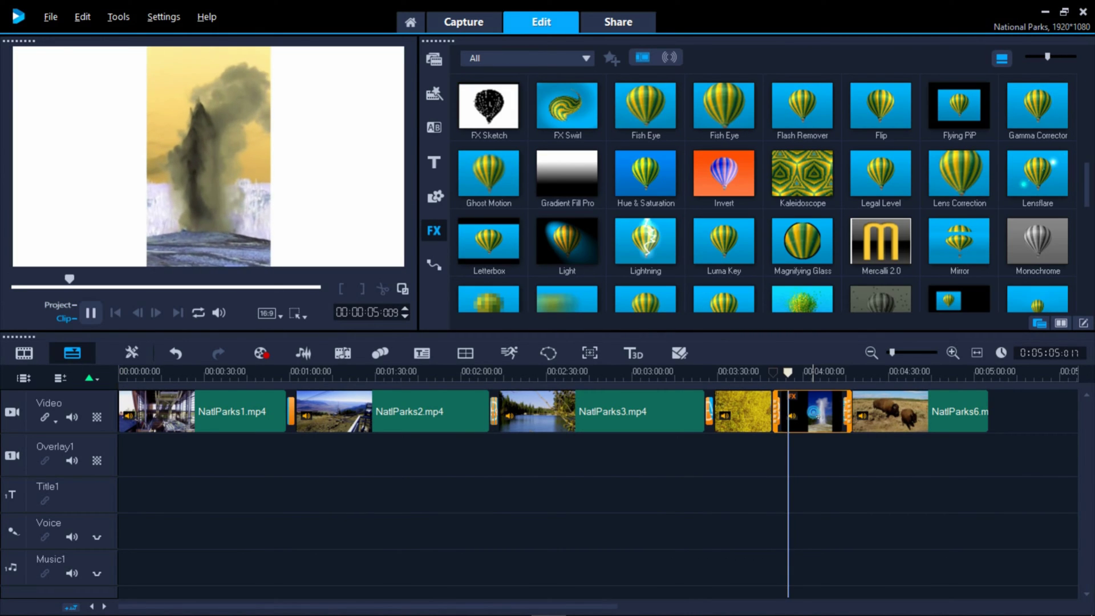
Review the geyser clip's Invert filter presets, then show the motion Path library
double_click(817, 413)
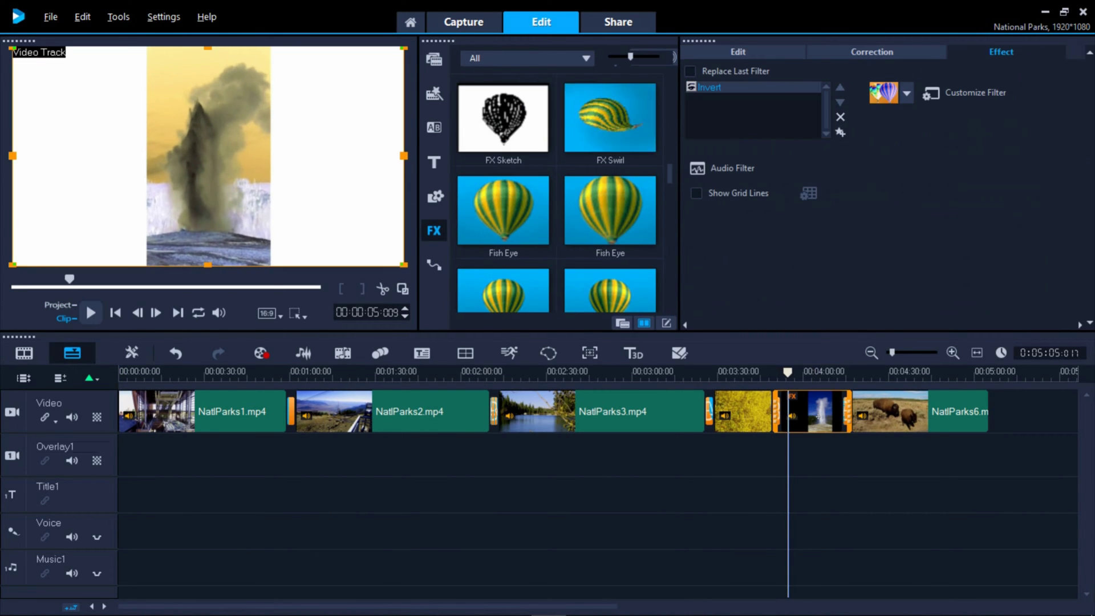
click(904, 93)
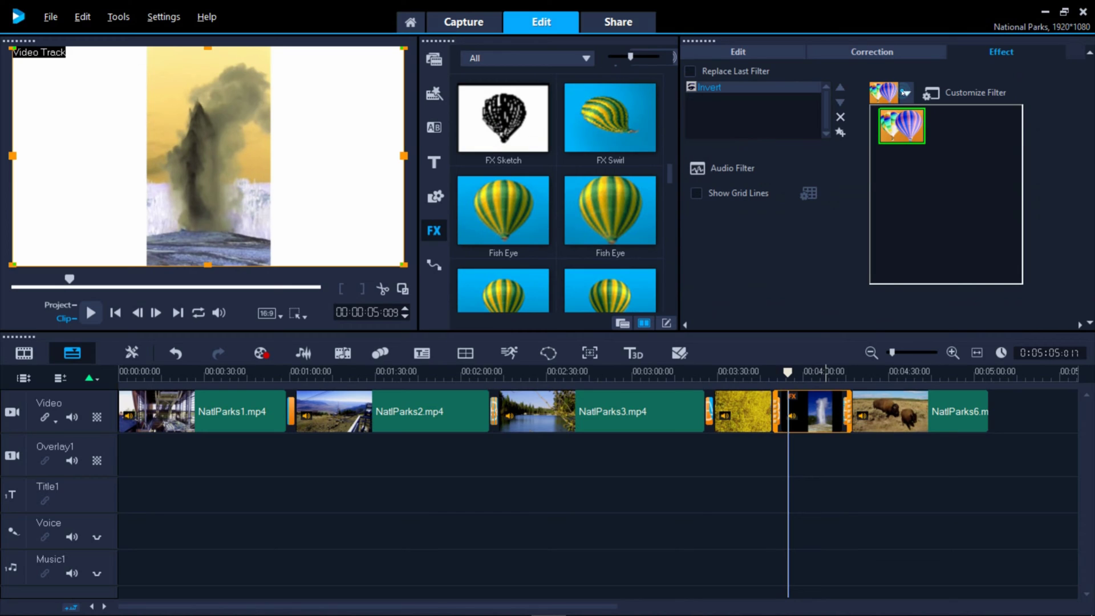
click(832, 234)
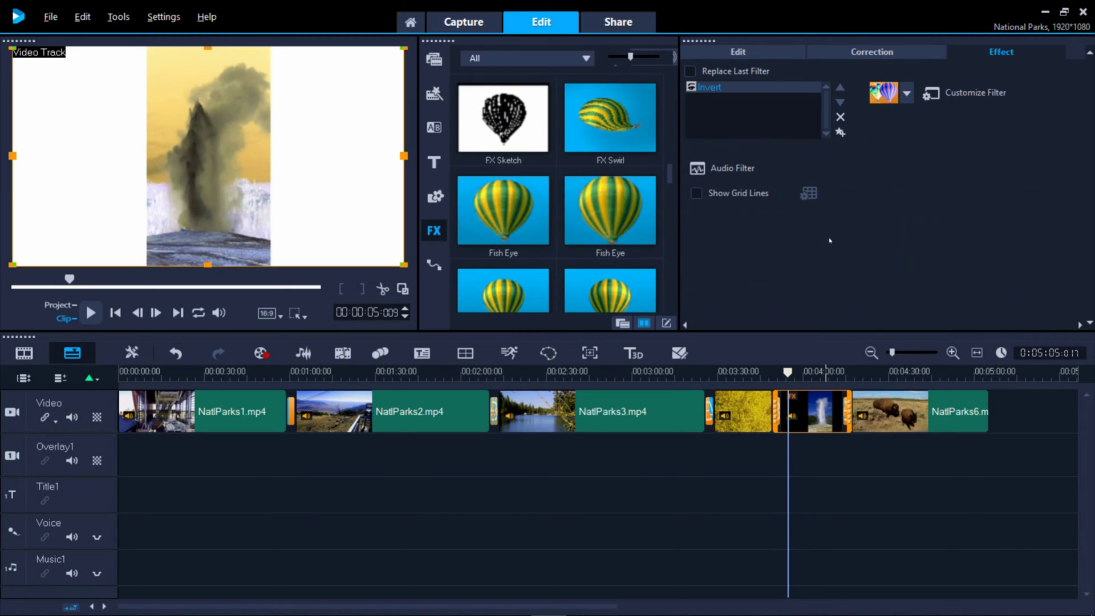
click(434, 264)
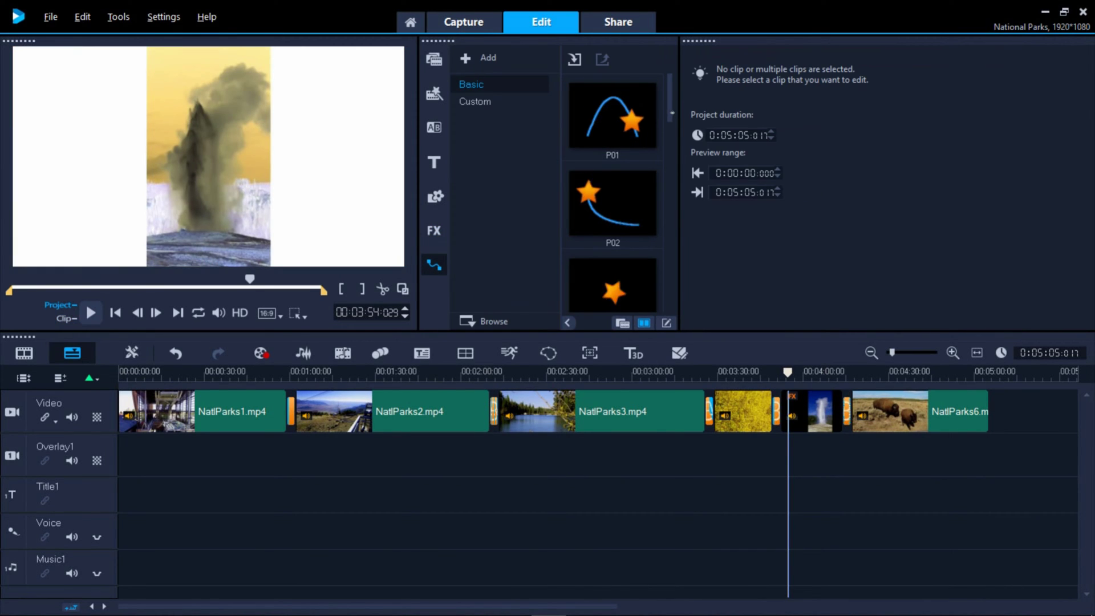
Browse the basic motion paths, play the inverted geyser clip, then show the Transition library
scroll(673, 132, down, 1)
drag(673, 132, 672, 211)
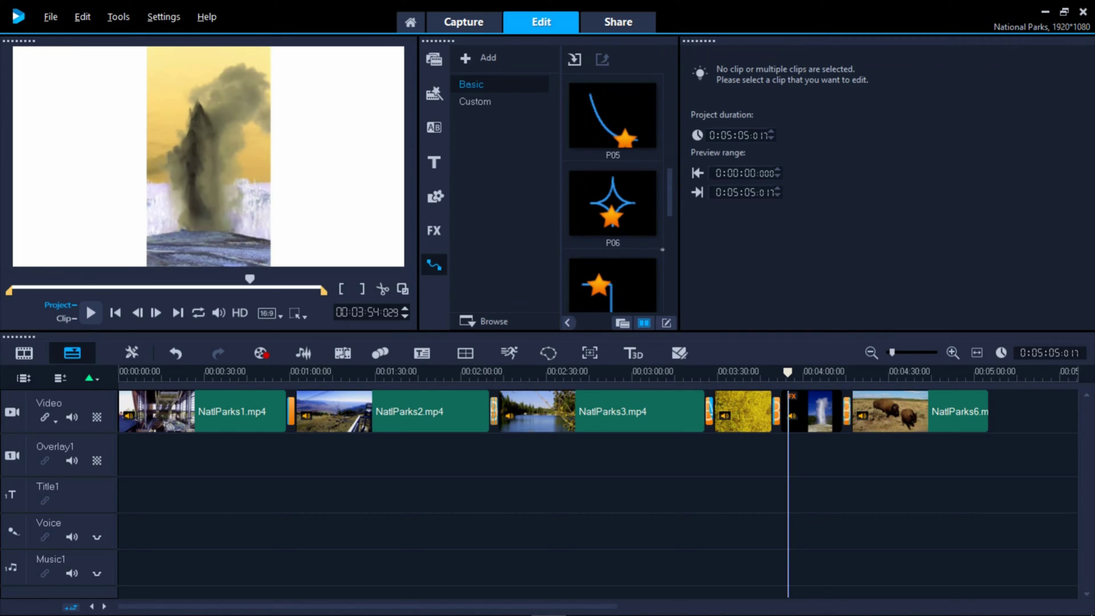
scroll(665, 257, down, 3)
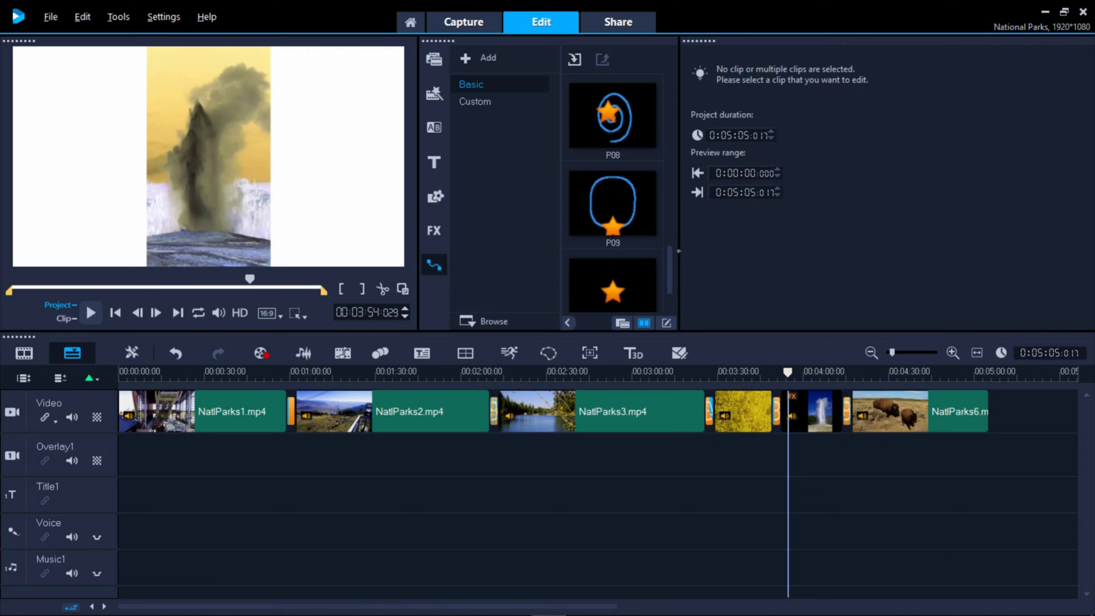
scroll(676, 207, up, 3)
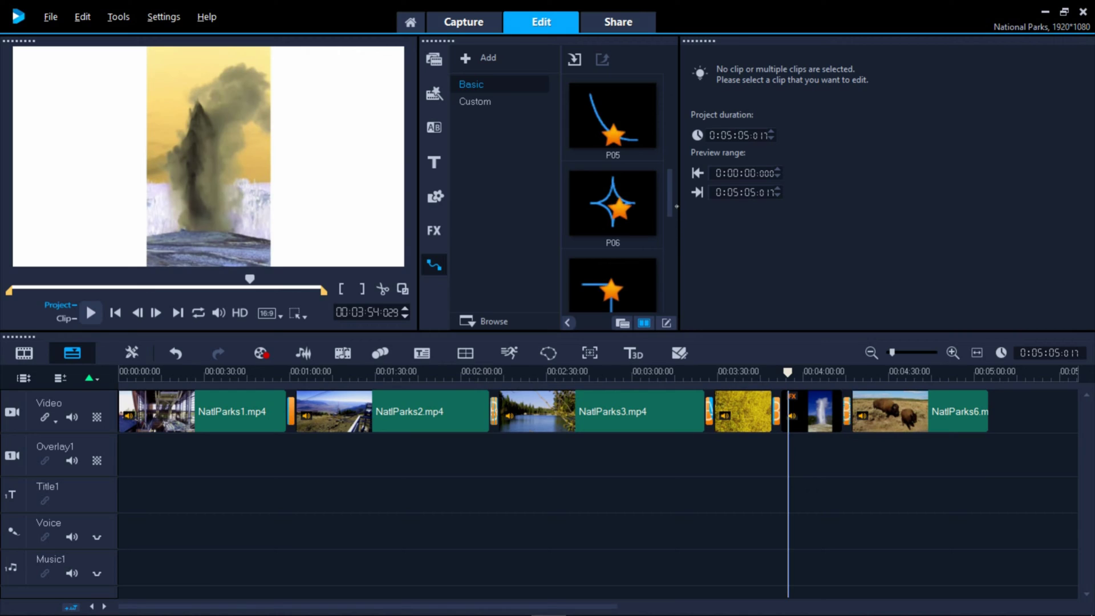
click(92, 313)
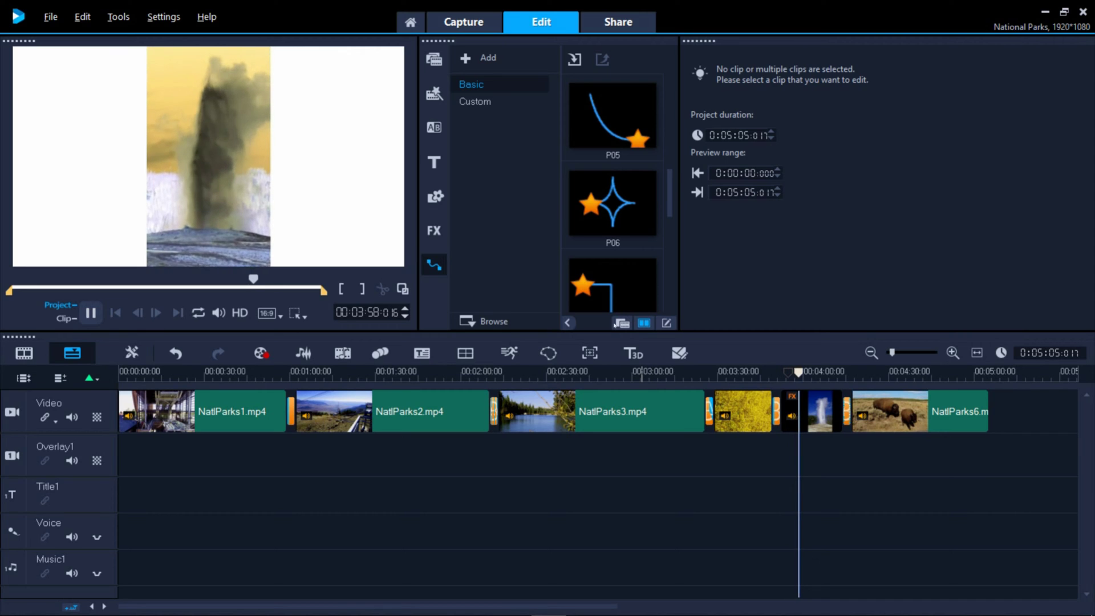
click(434, 129)
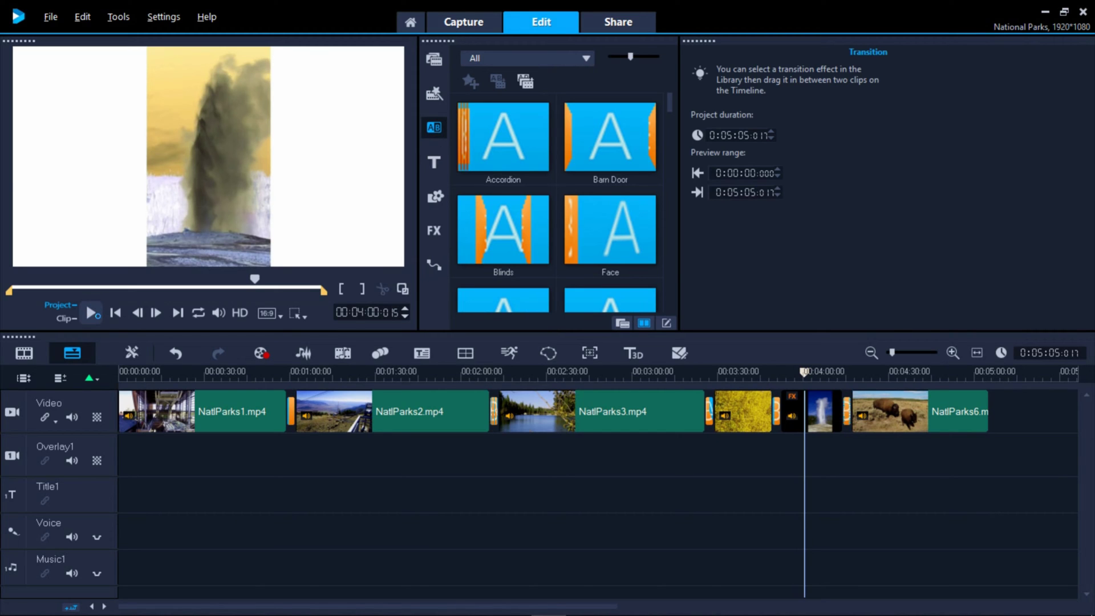
Resume playback, then switch the layout from library-only to library with the options panel
click(91, 313)
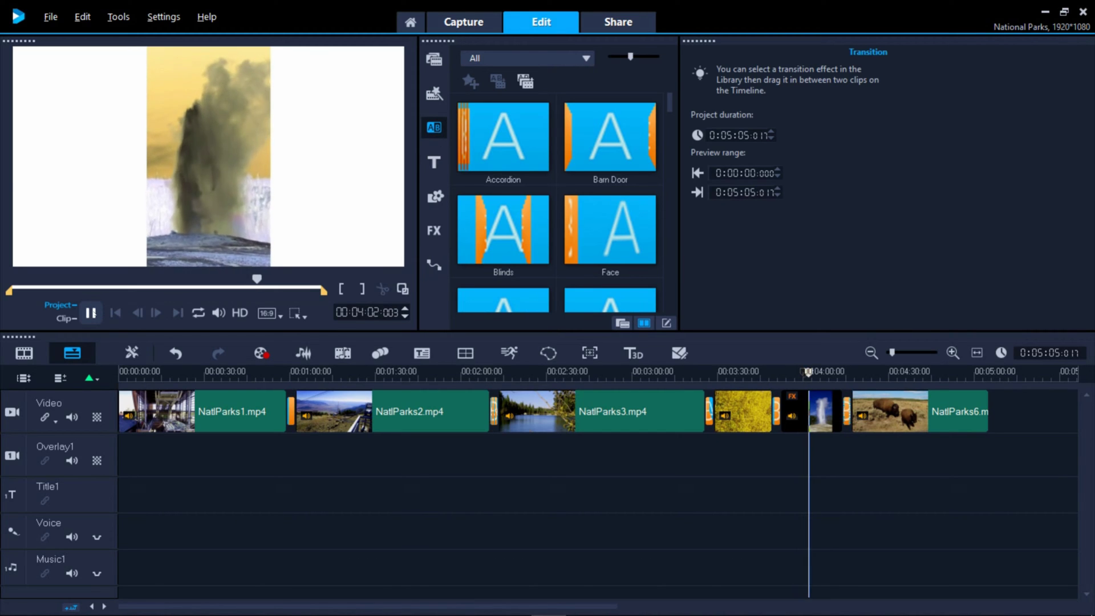
click(623, 323)
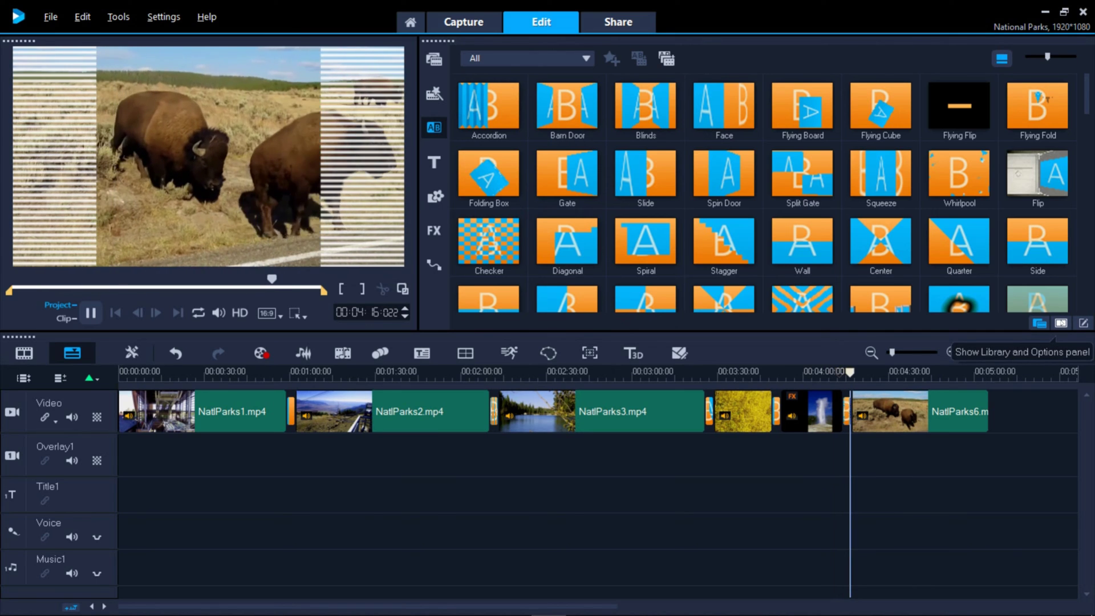
click(1060, 324)
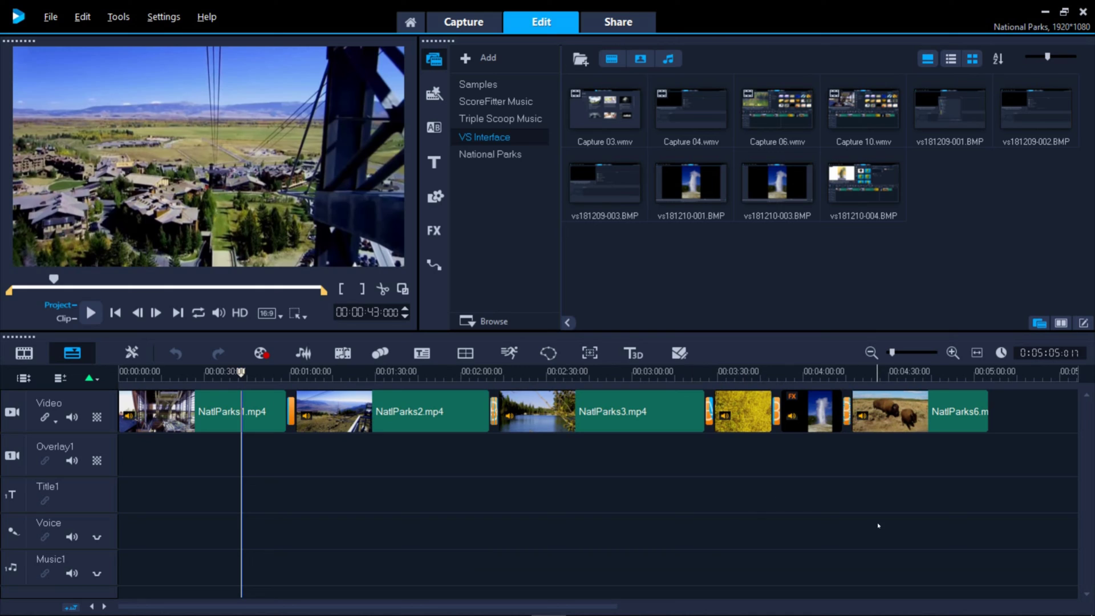
Set the Track Manager to show 2 overlay tracks
click(24, 378)
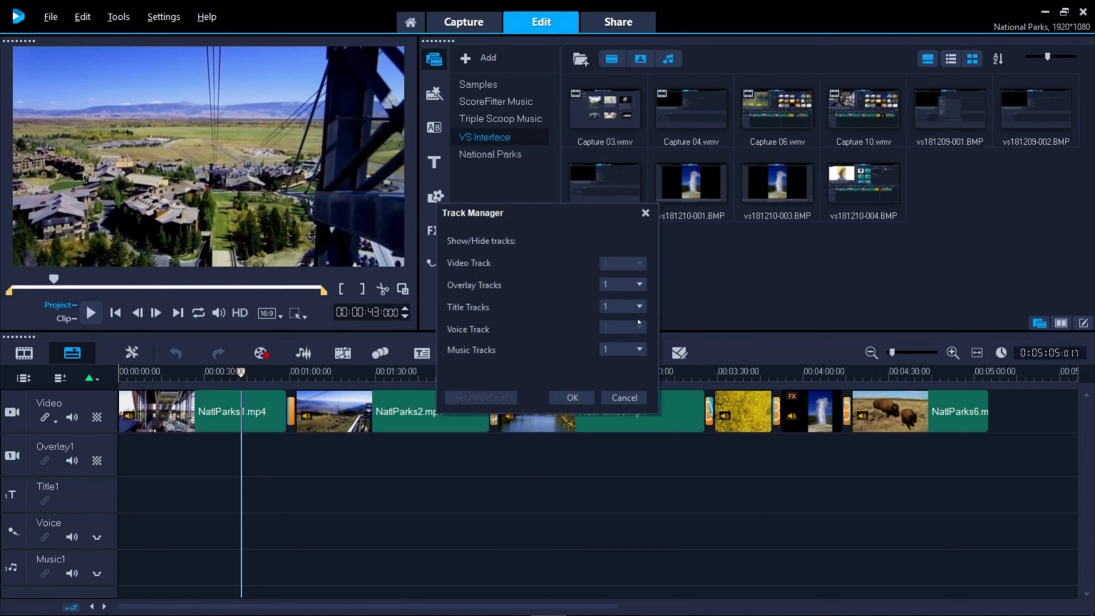
click(638, 284)
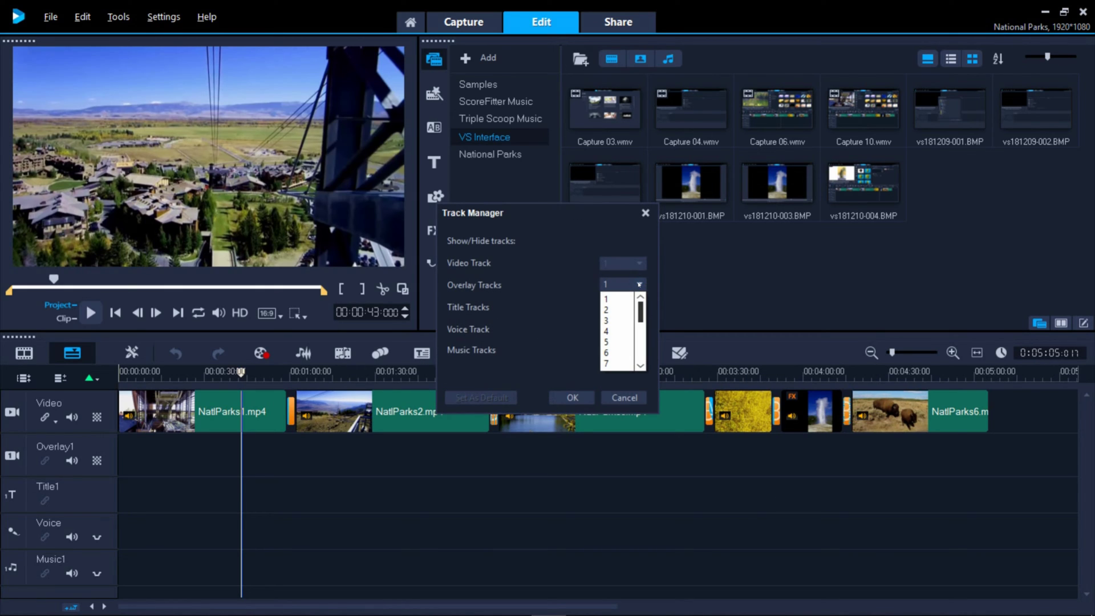
click(611, 310)
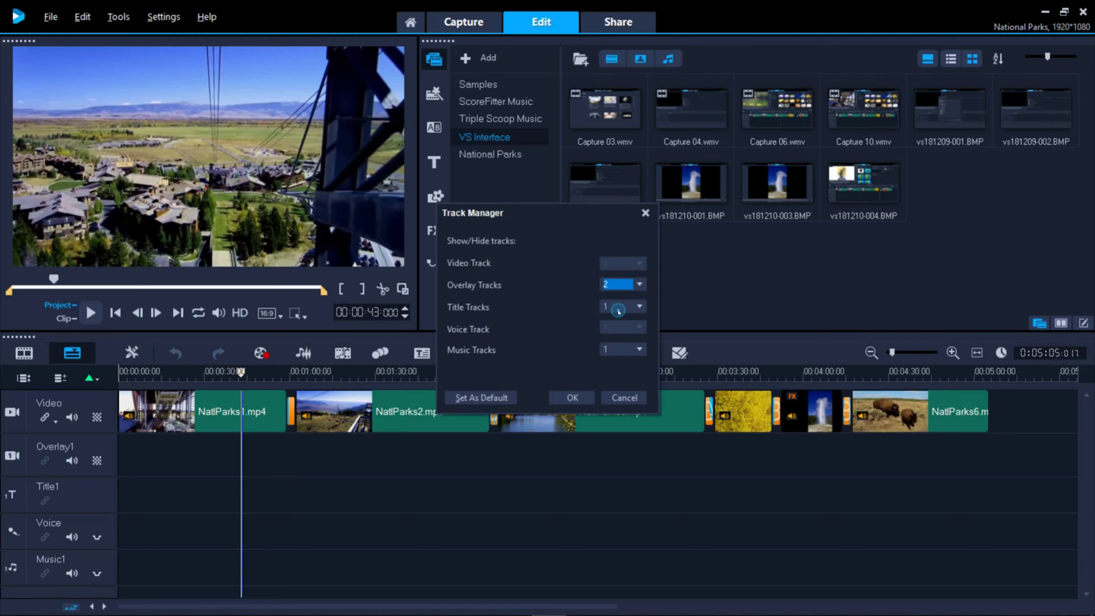
click(570, 397)
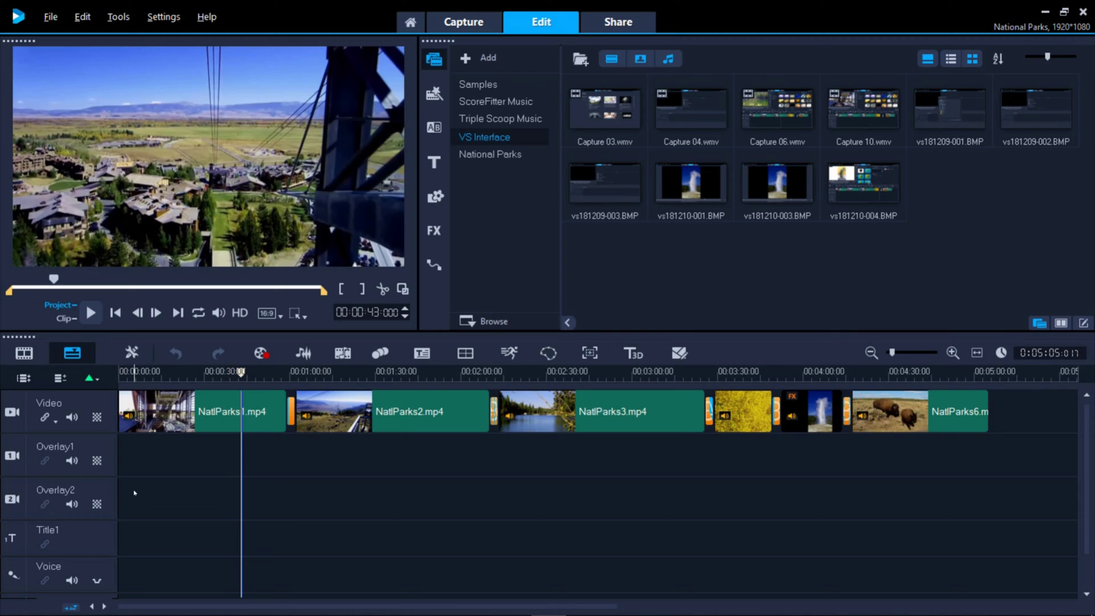
Enable ripple editing for the Video, Overlay1, Title1 and Voice tracks
click(55, 420)
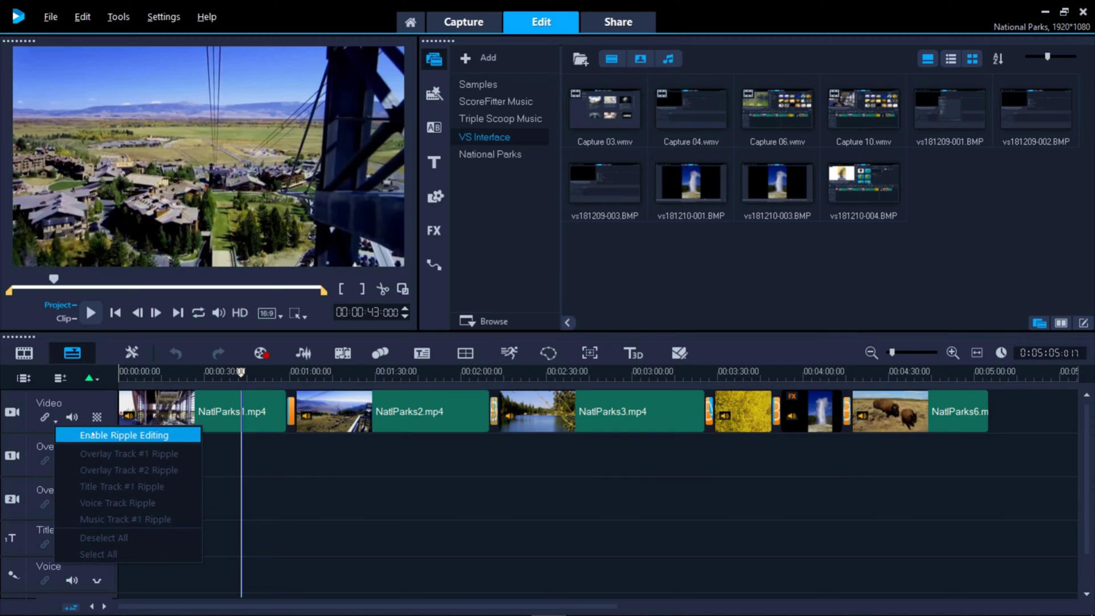
click(92, 435)
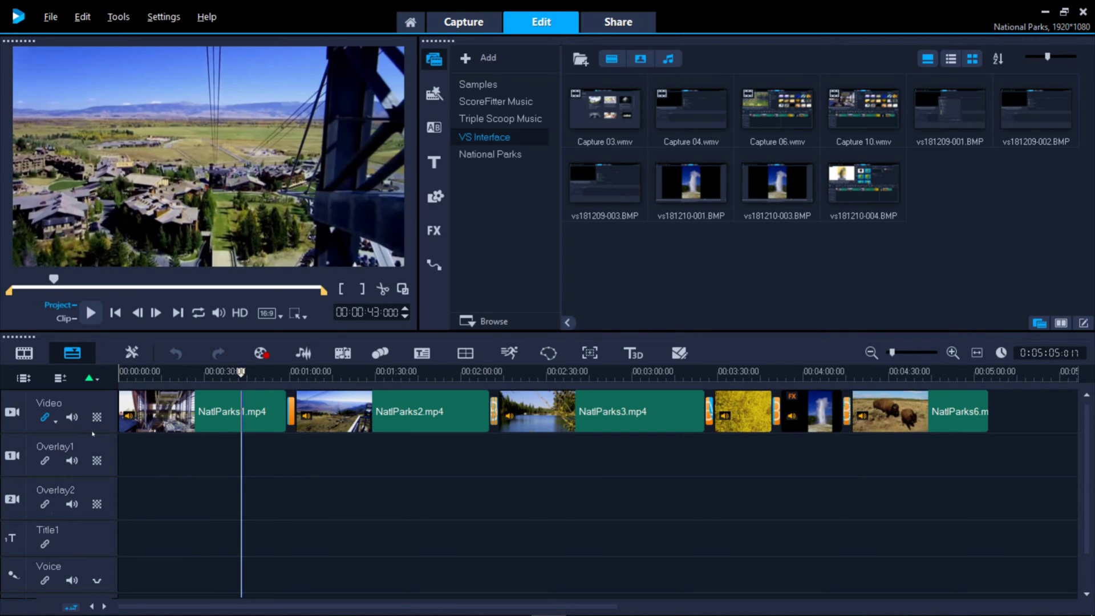
click(45, 460)
click(45, 544)
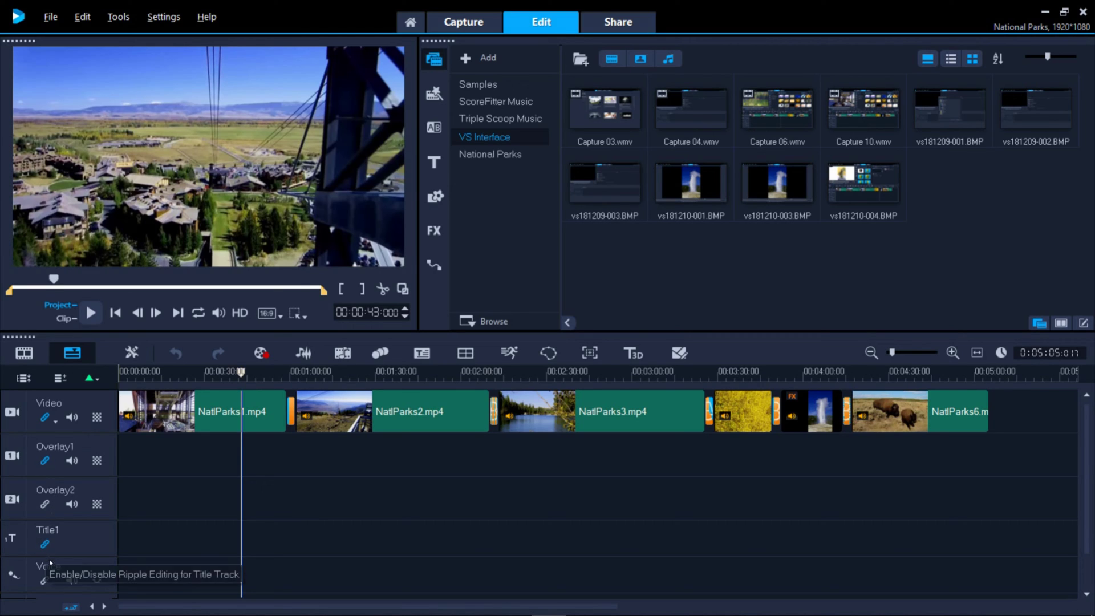
click(45, 578)
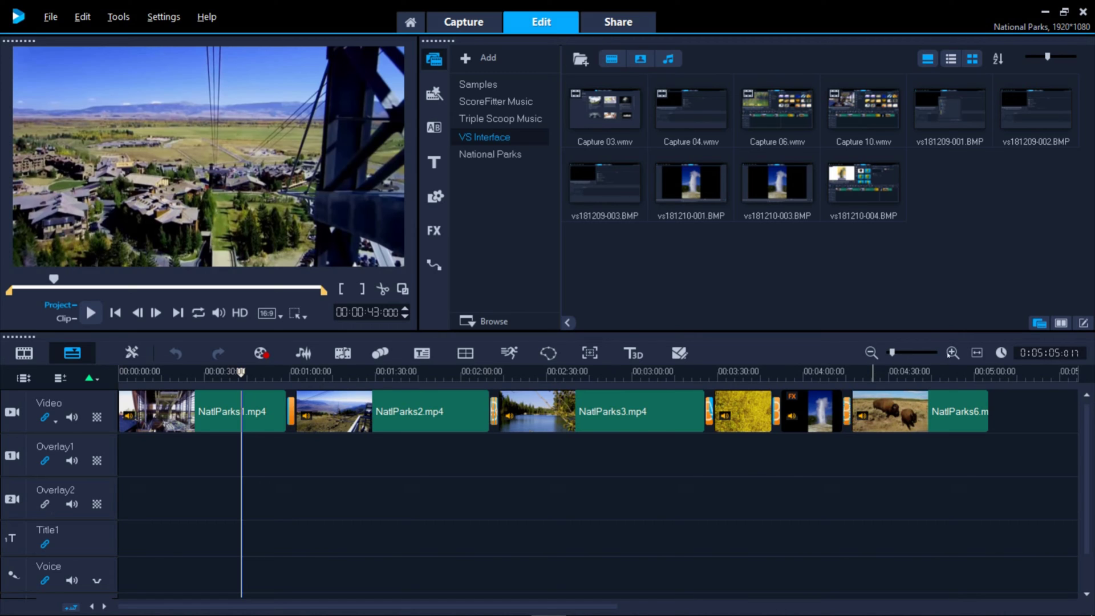
Zoom the timeline in and out, then fit all six NatlParks clips in view from the start
click(952, 353)
click(952, 353)
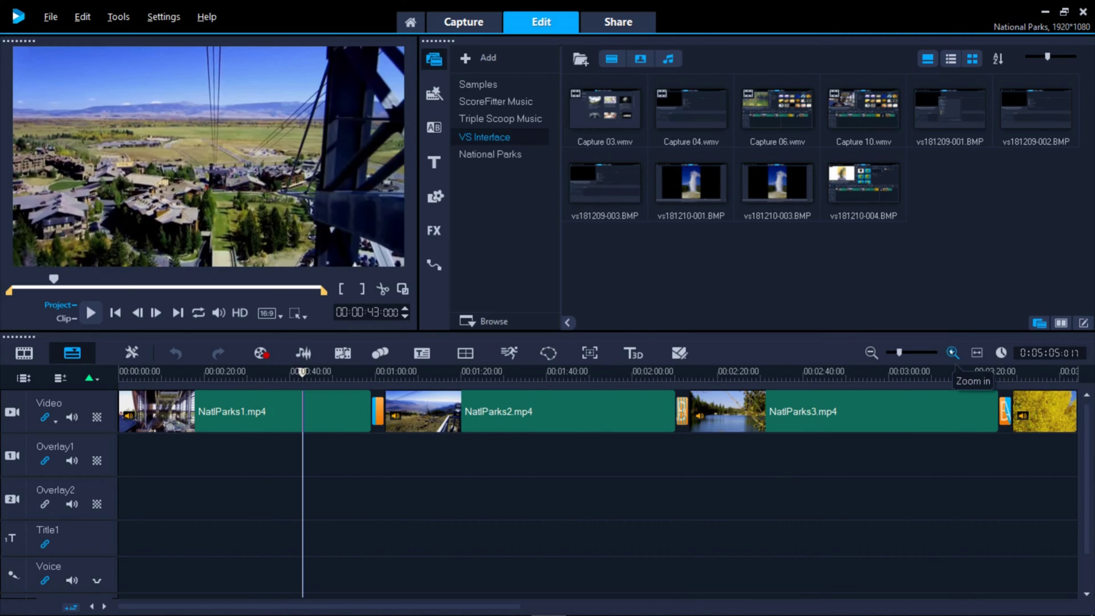
click(952, 352)
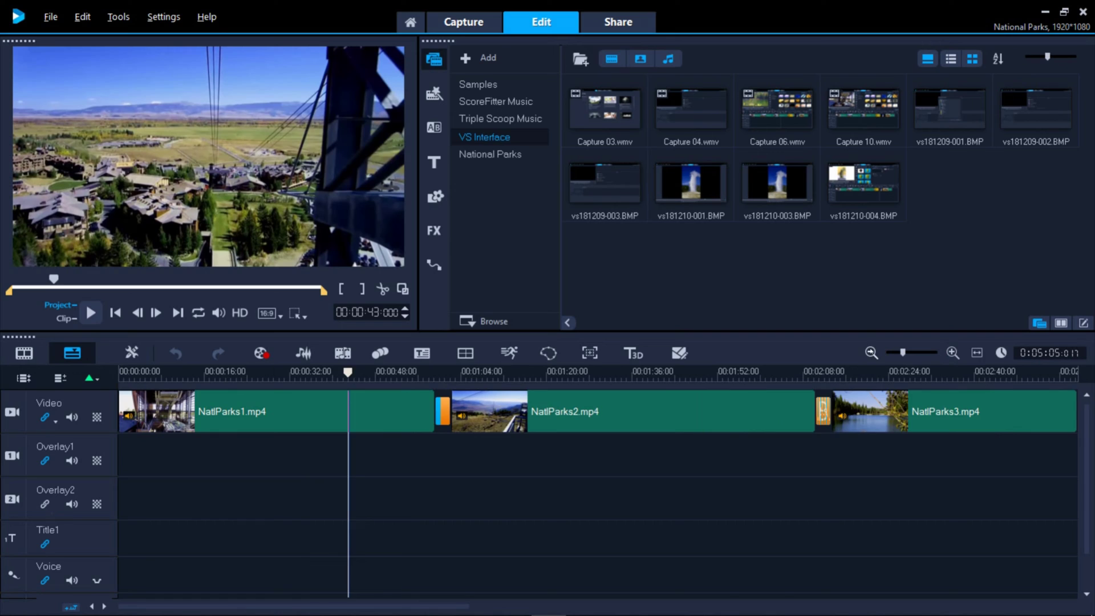
click(871, 353)
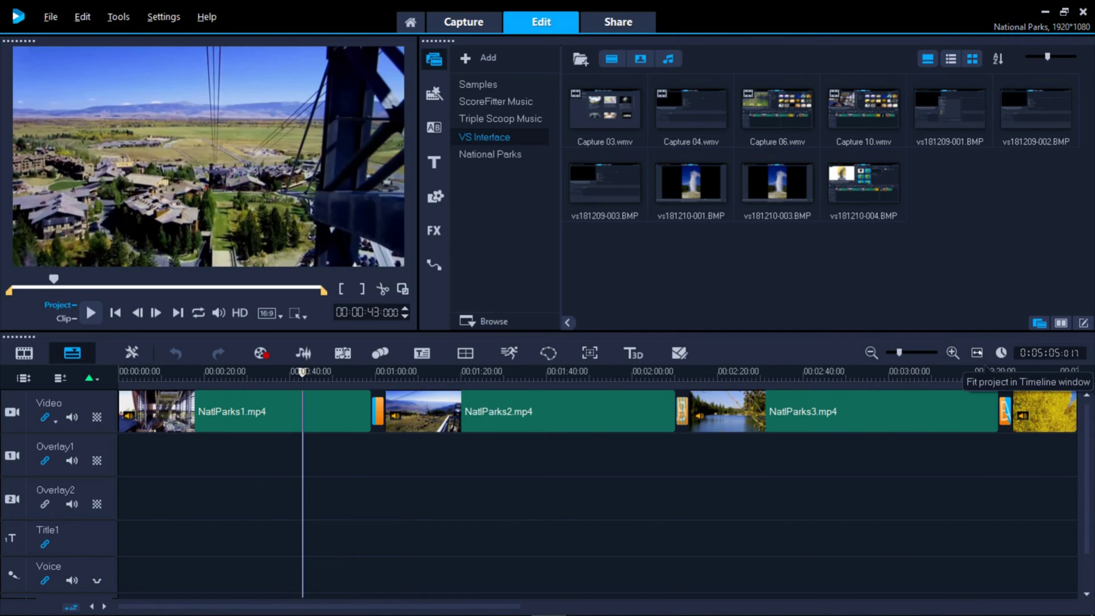
click(977, 352)
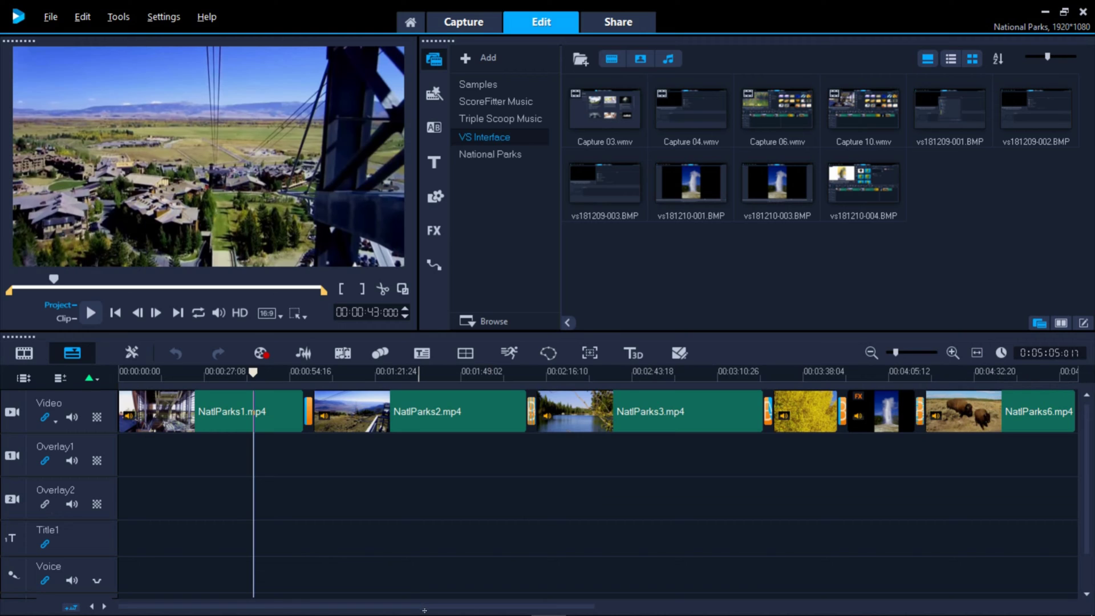
drag(424, 606, 526, 606)
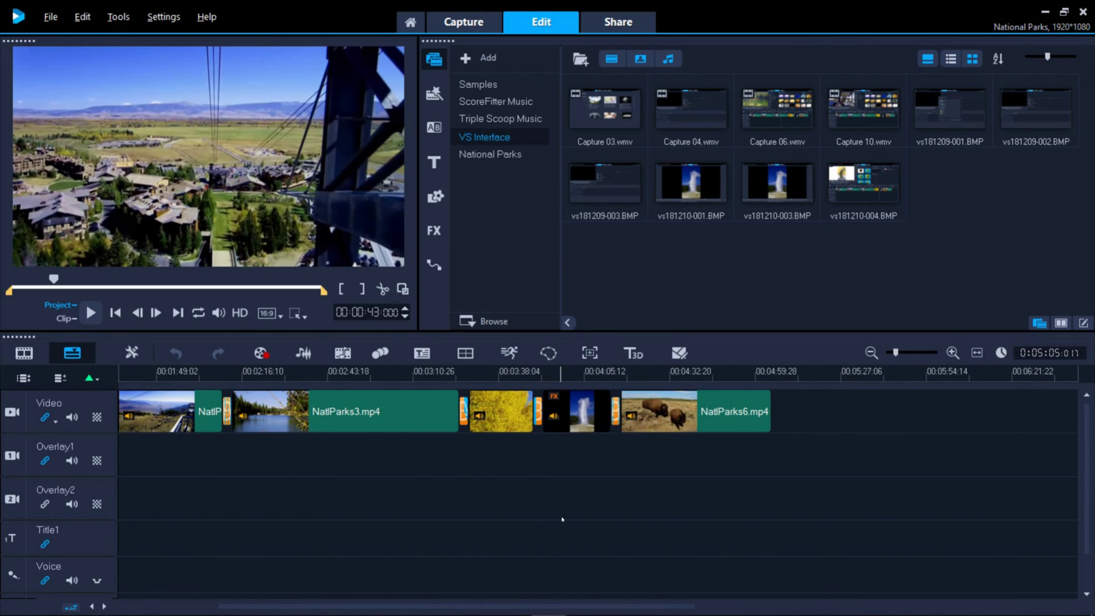
scroll(561, 519, up, 5)
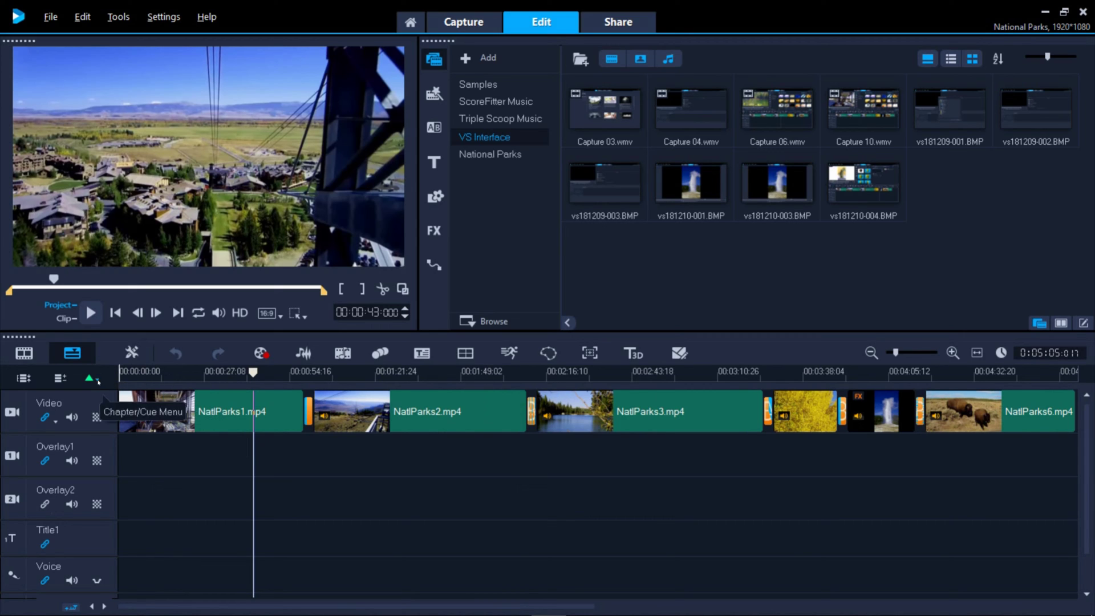
Switch the Chapter/Cue menu to Cue Point and add a cue point near 1:00
click(98, 380)
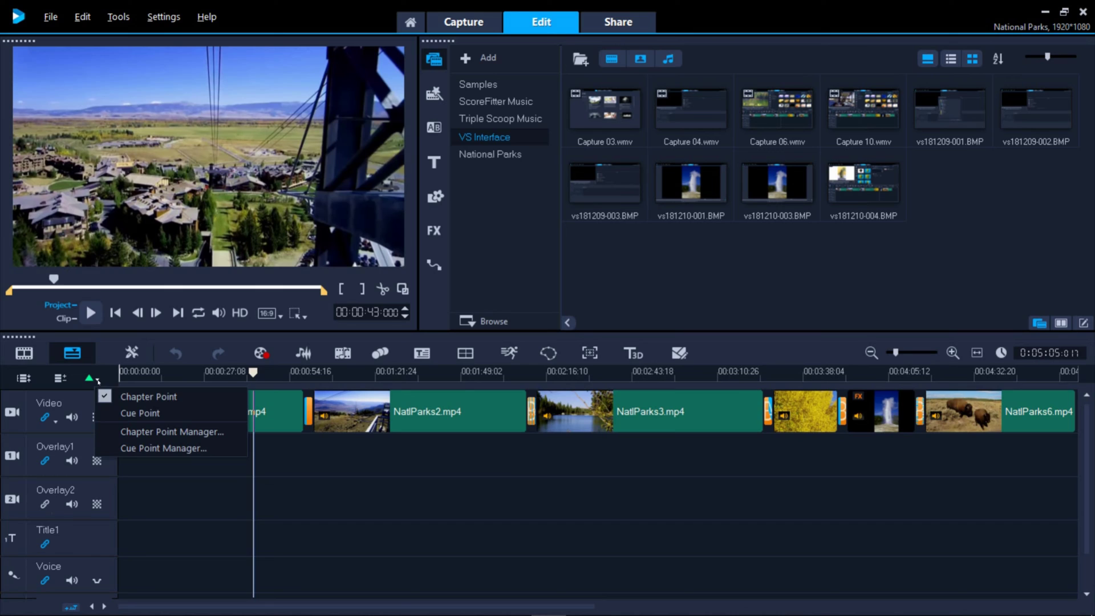
click(137, 413)
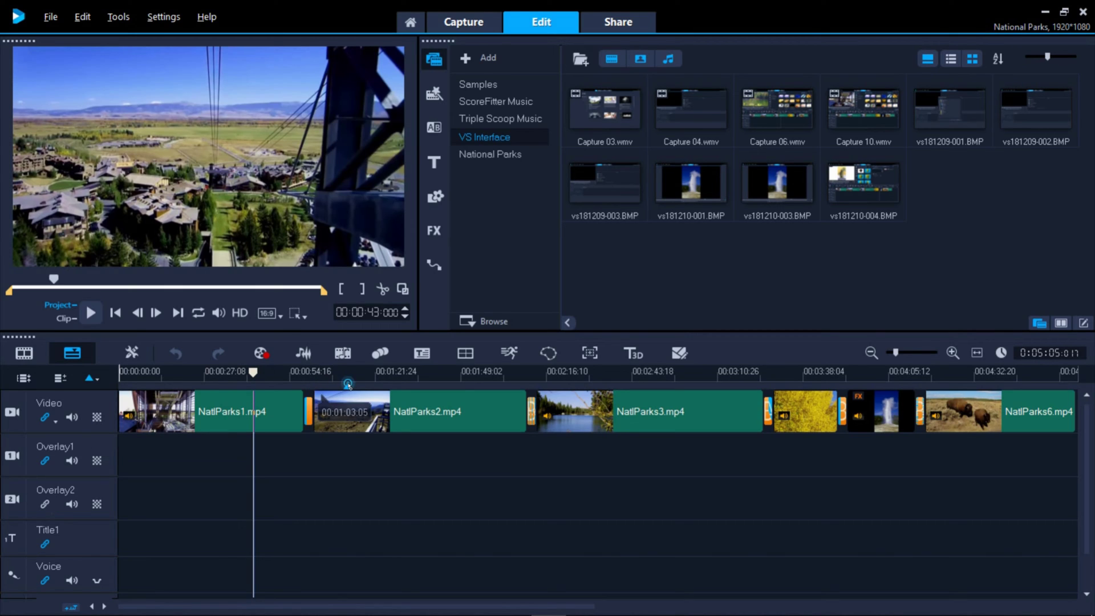
click(347, 383)
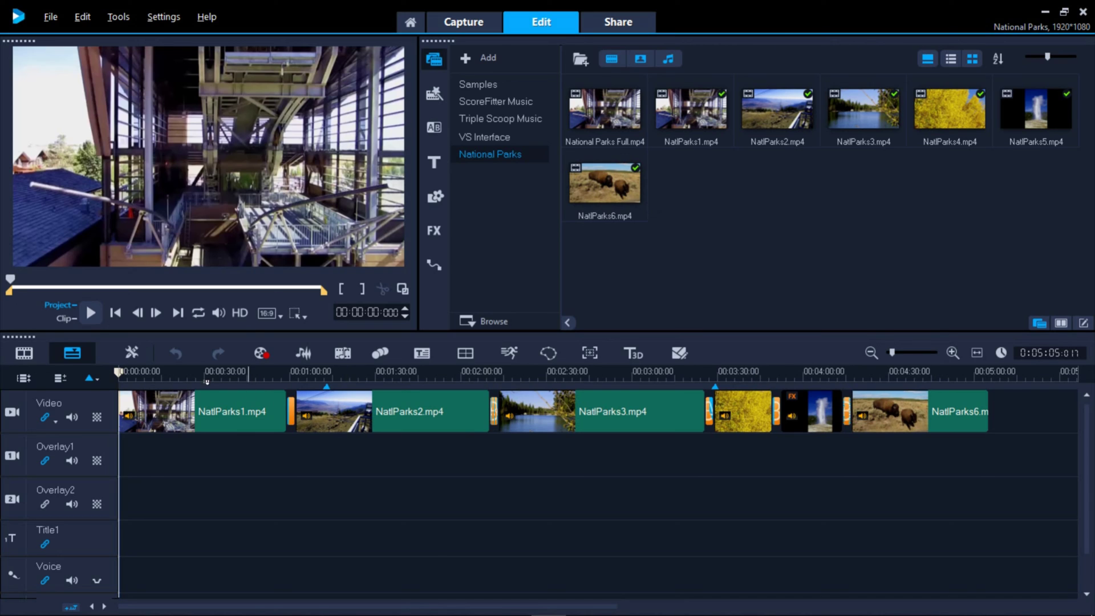
Toggle Storyboard View and back, then list the timeline toolbar's customisable tools
click(24, 353)
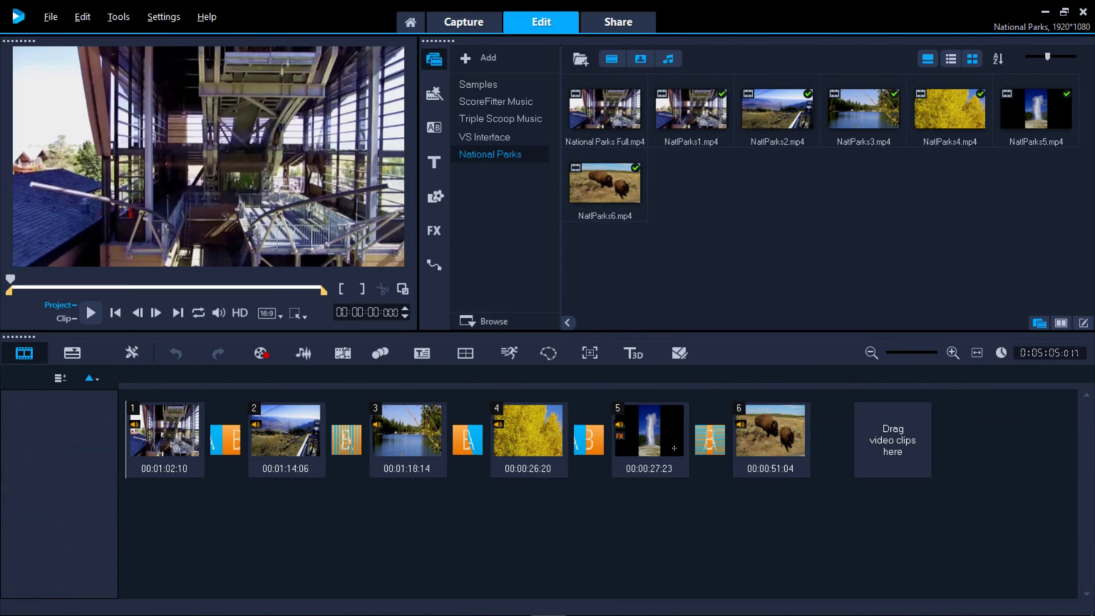
click(72, 352)
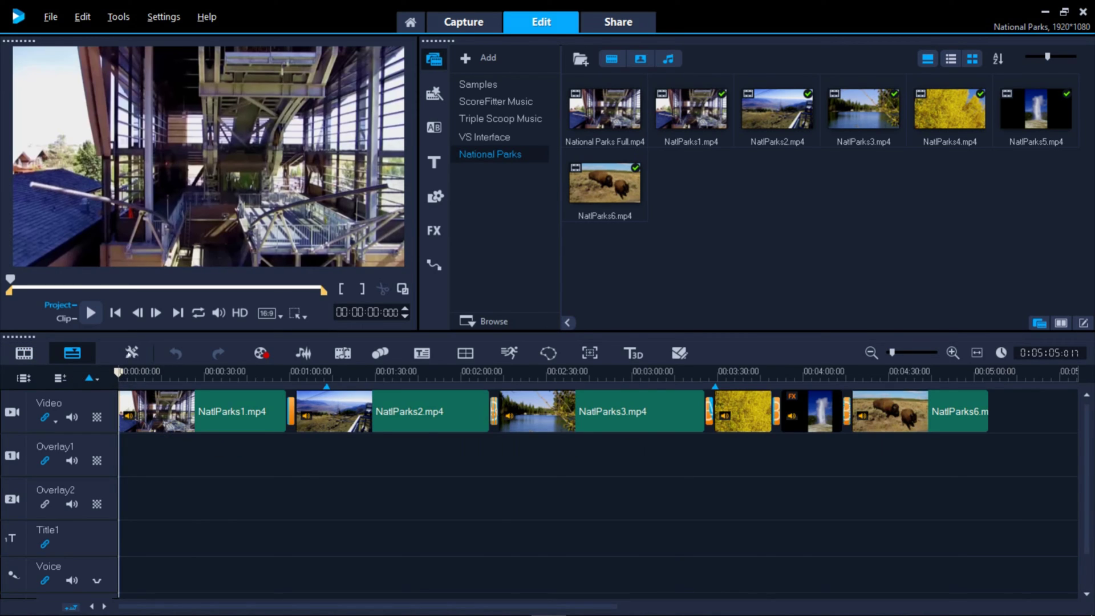
click(131, 352)
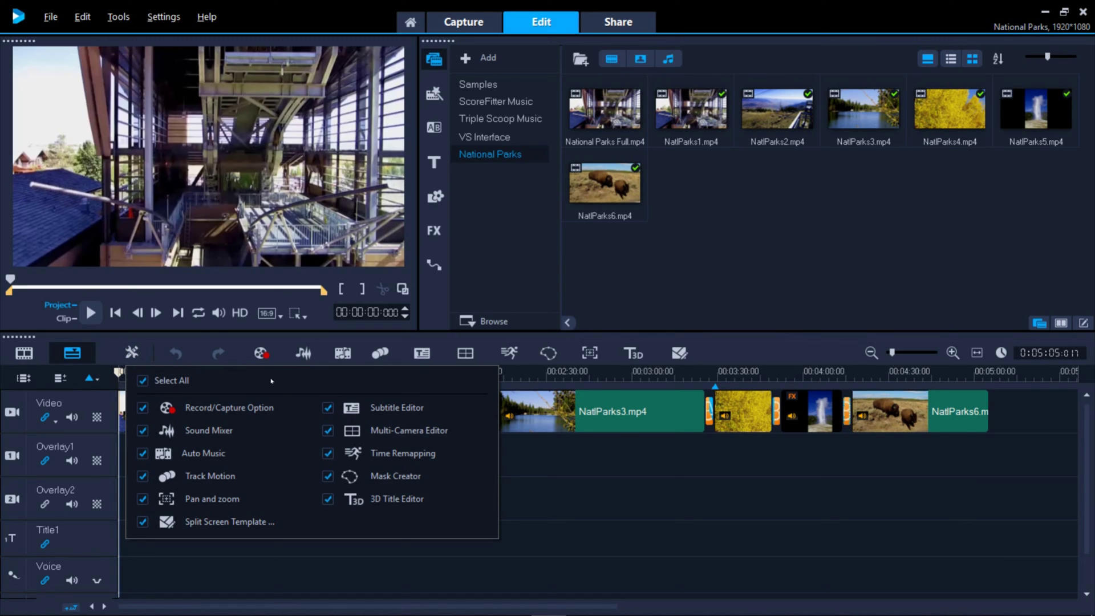
Close the toolbar customisation list and preview the Record/Capture options before dismissing them
click(132, 353)
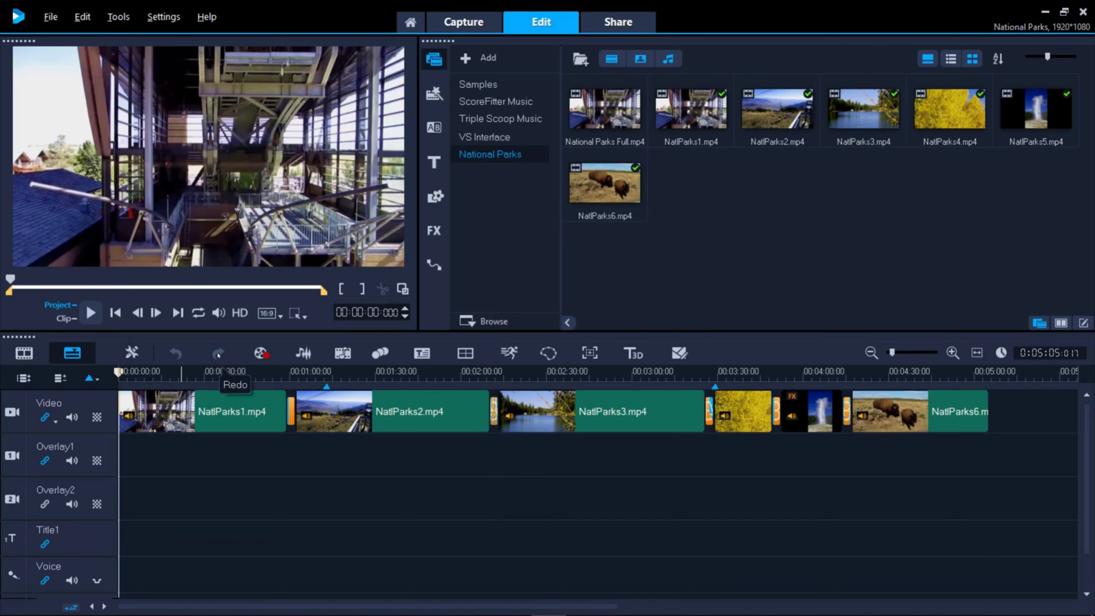
click(261, 354)
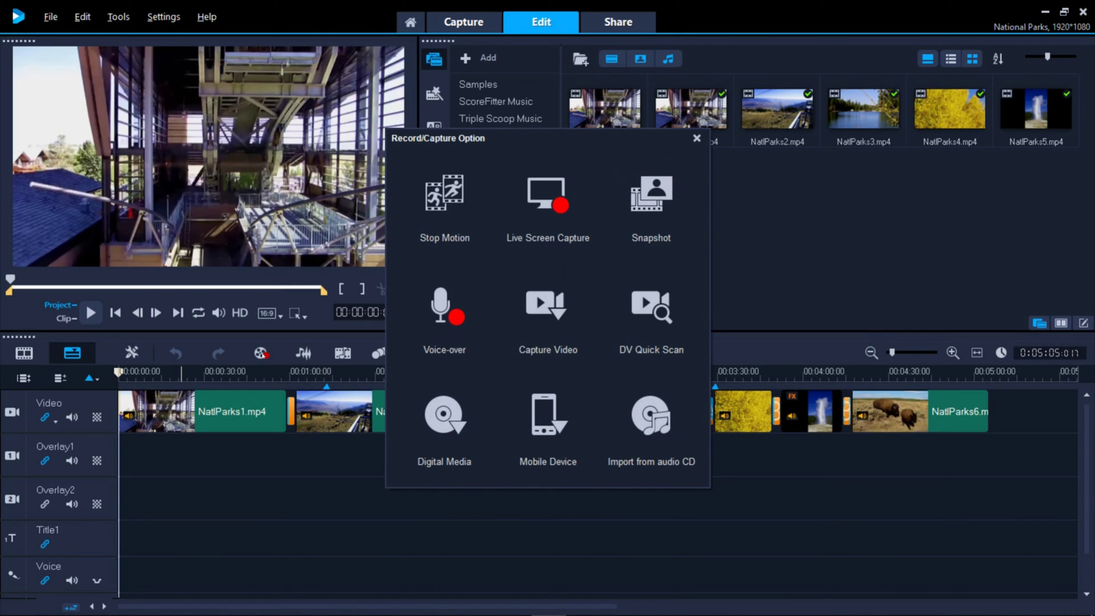
key(Escape)
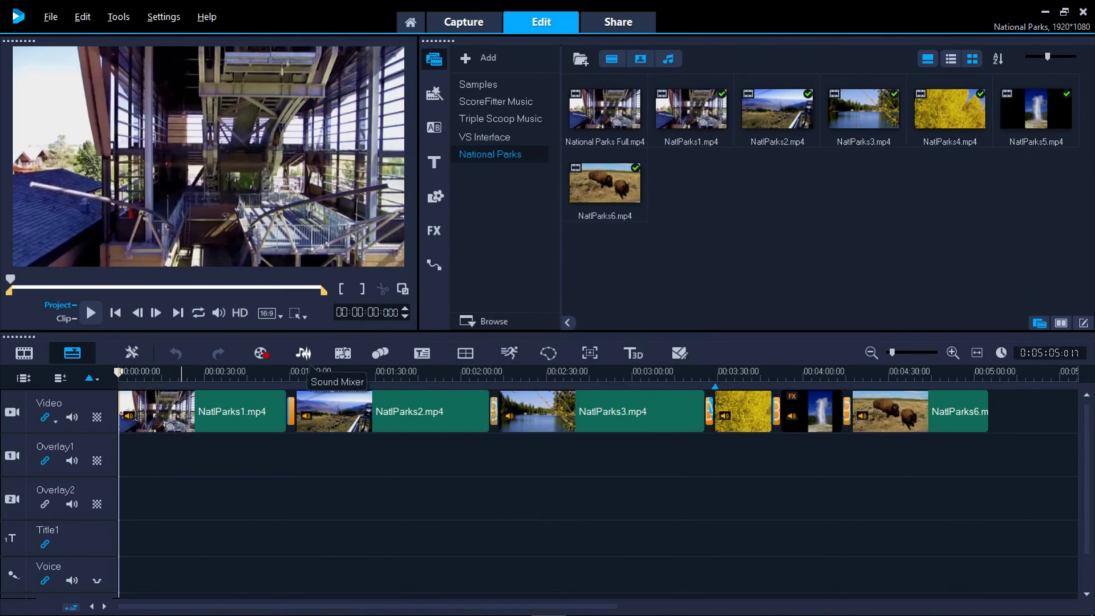
click(304, 353)
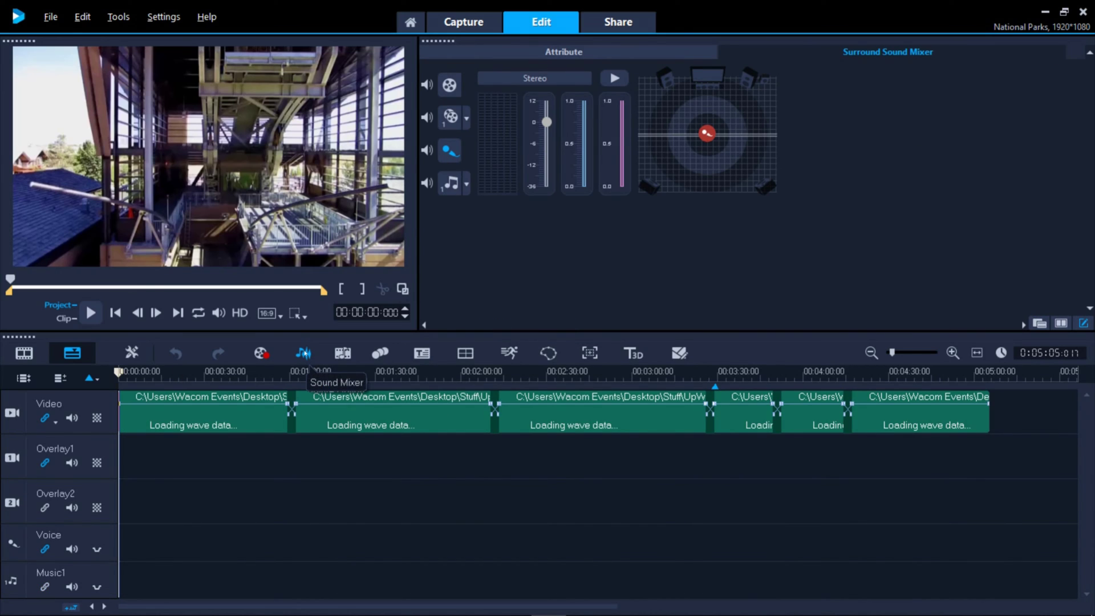
drag(706, 133, 735, 133)
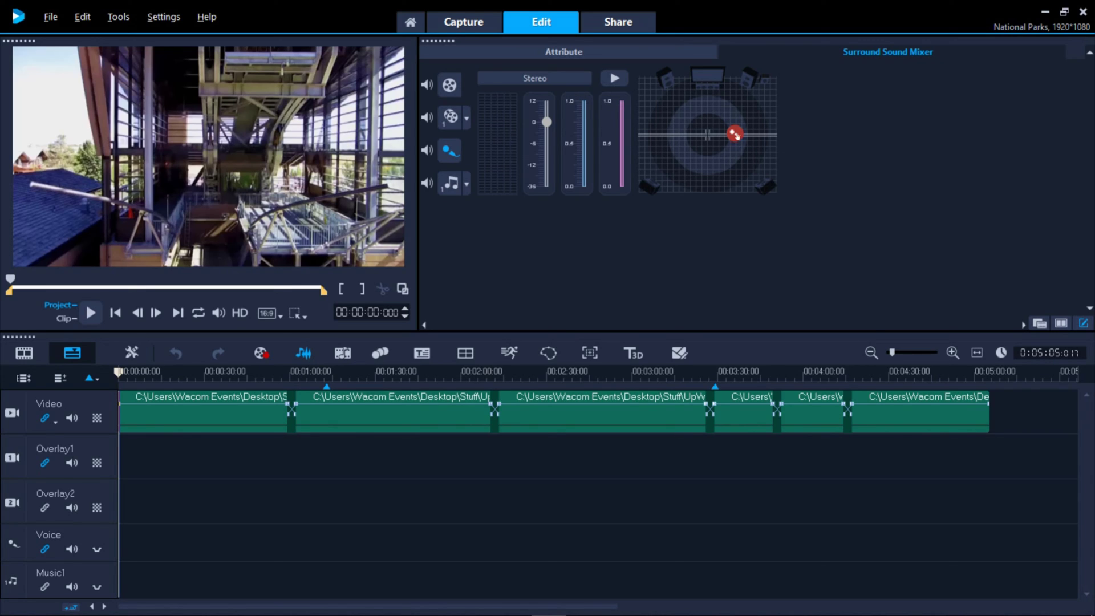
drag(737, 136, 712, 136)
click(674, 52)
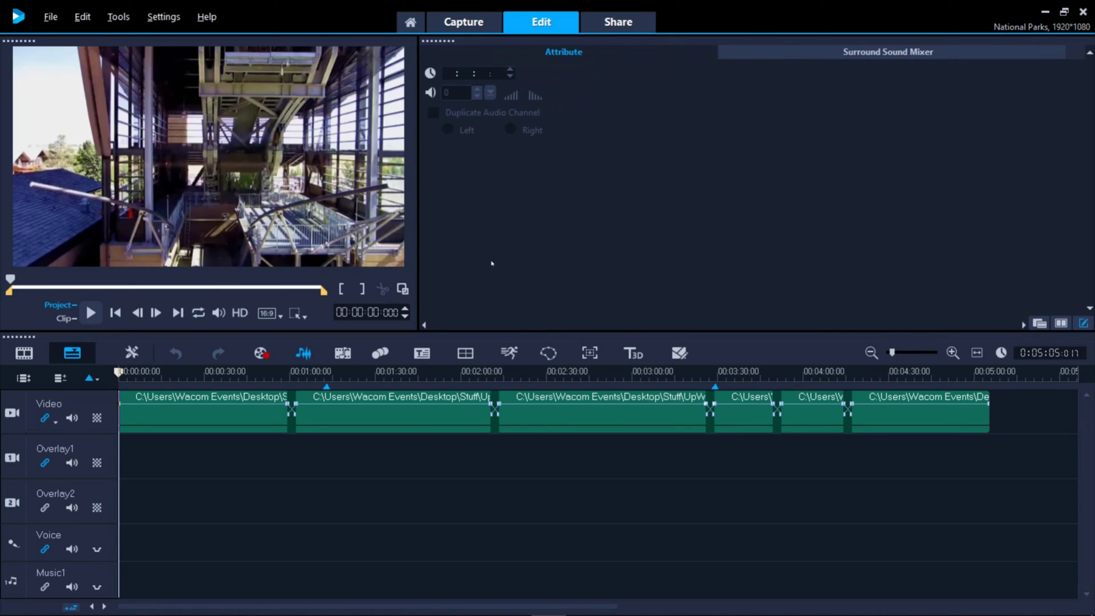
click(304, 354)
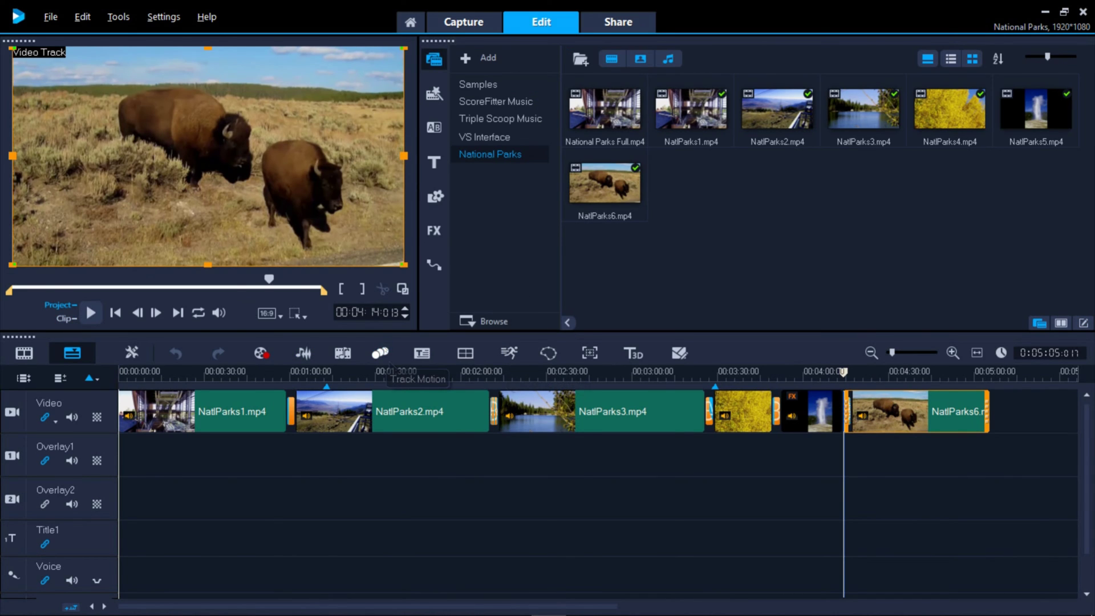
Preview the Track Motion, Subtitle and Multi-Camera editors, closing each without changes
click(383, 352)
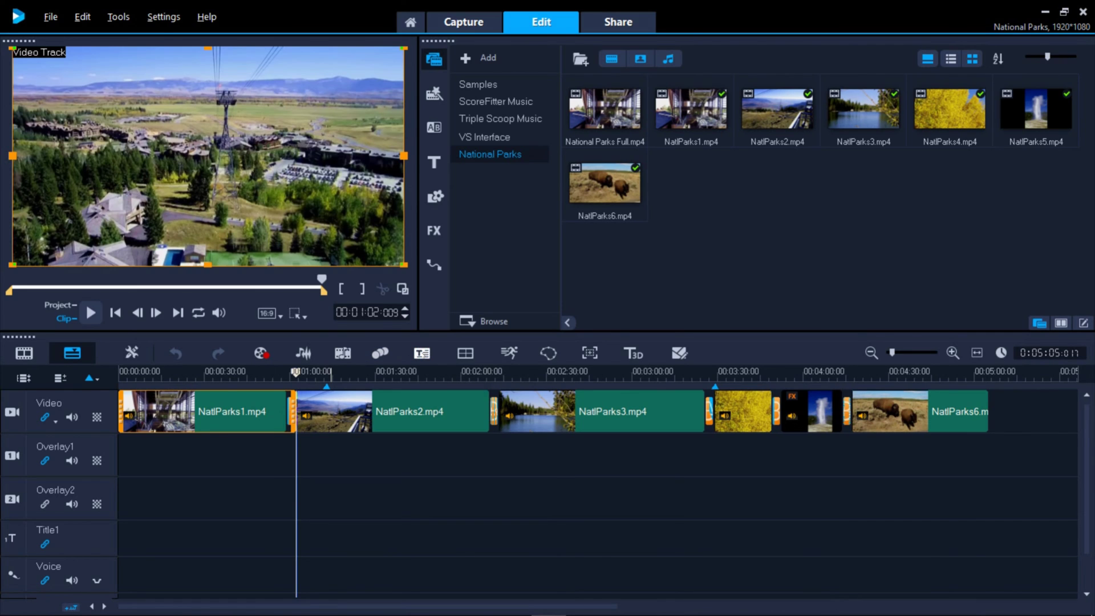
click(421, 353)
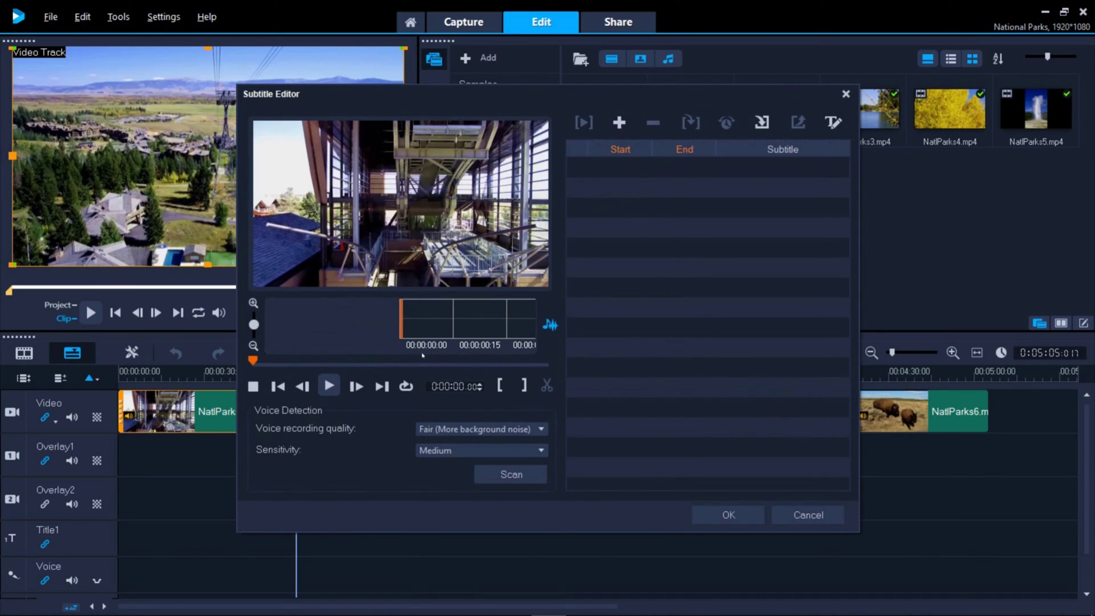
click(792, 513)
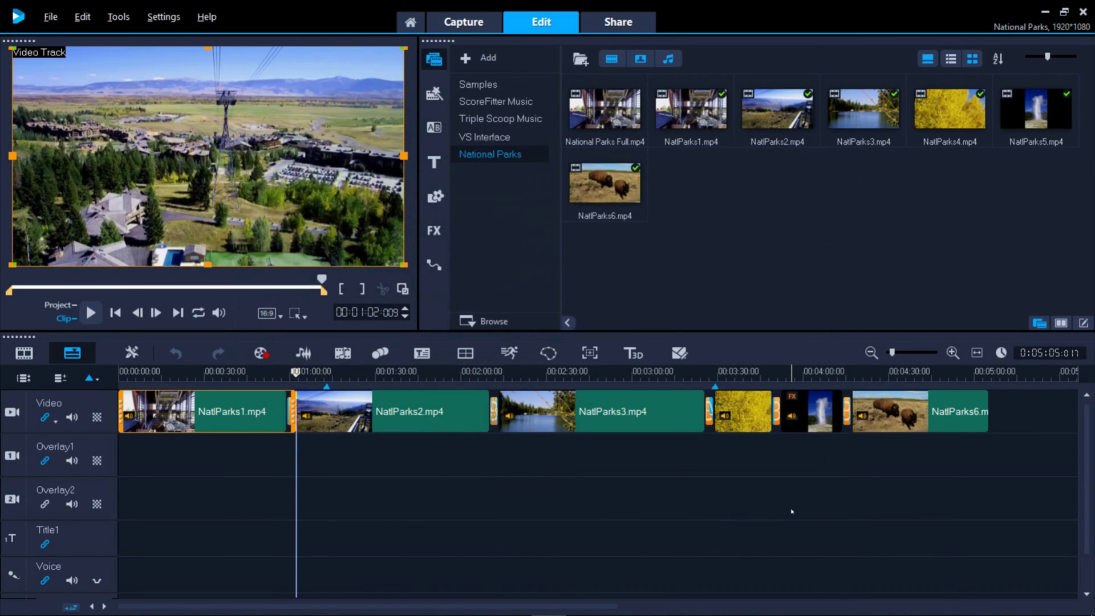
click(465, 353)
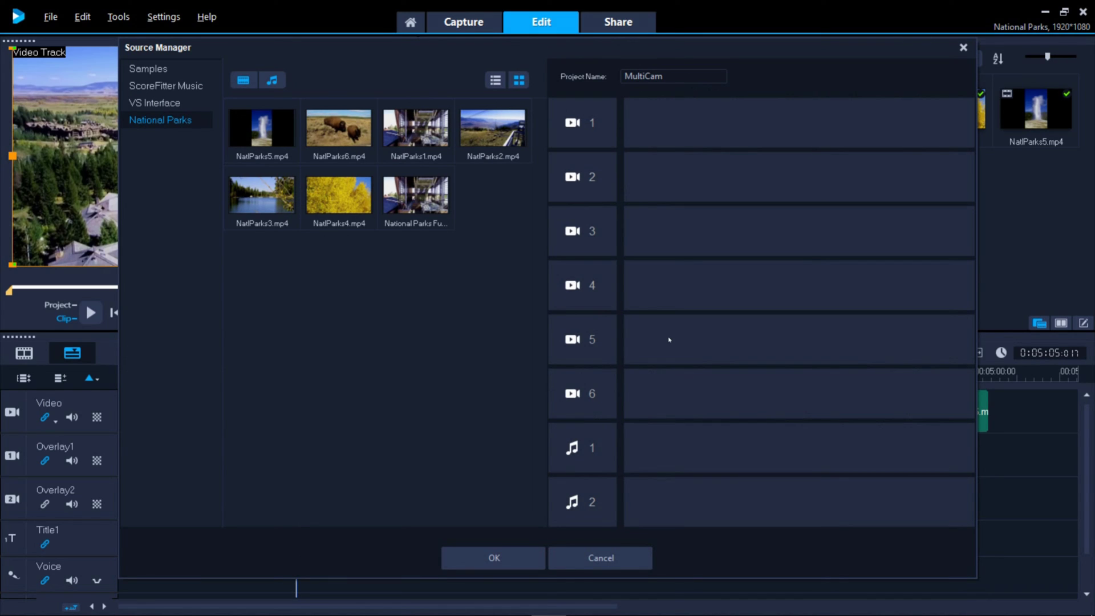
click(597, 557)
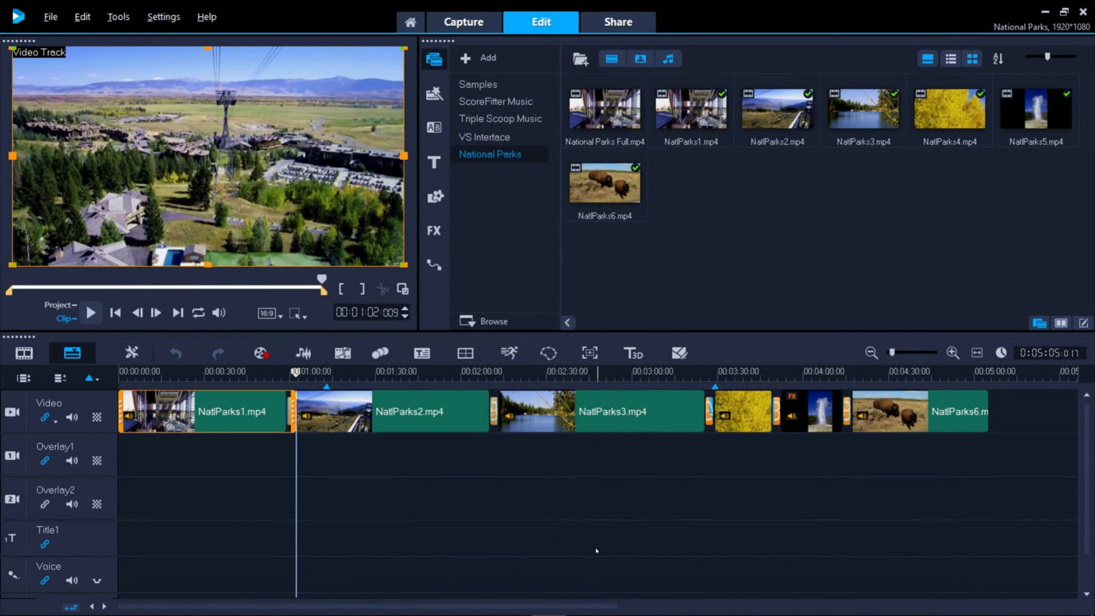
Preview Time Remapping and Mask Creator for the first clip, then launch Pan & Zoom
click(509, 353)
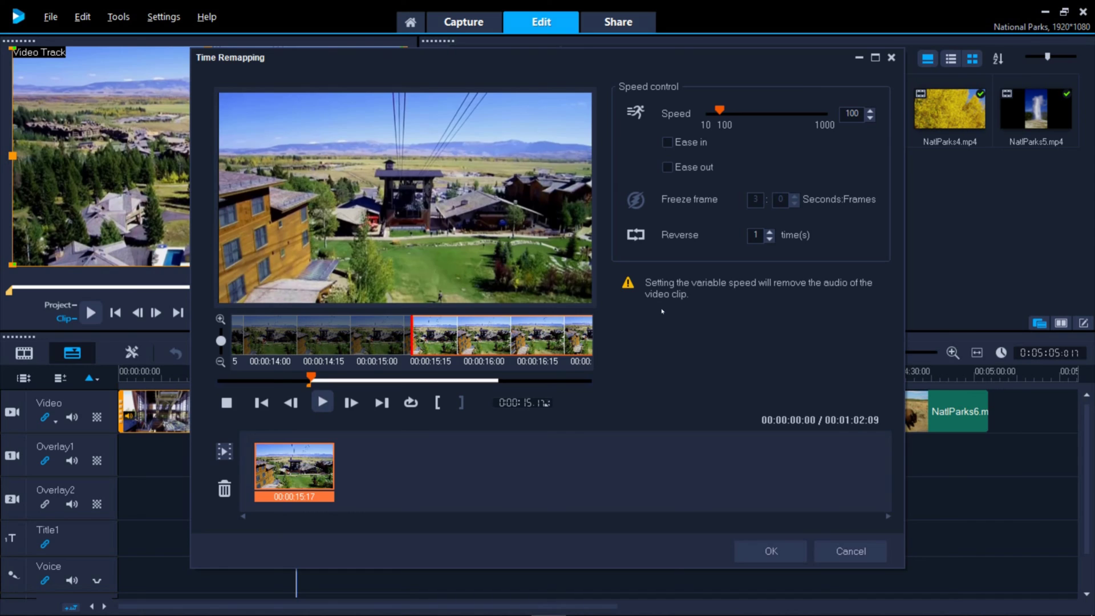
key(Escape)
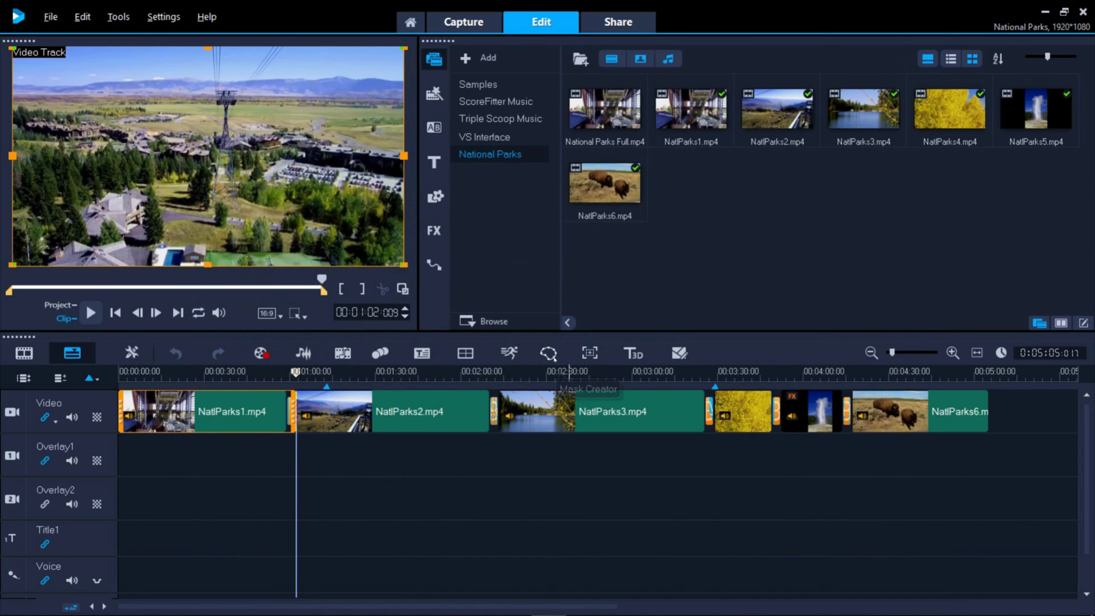
click(554, 358)
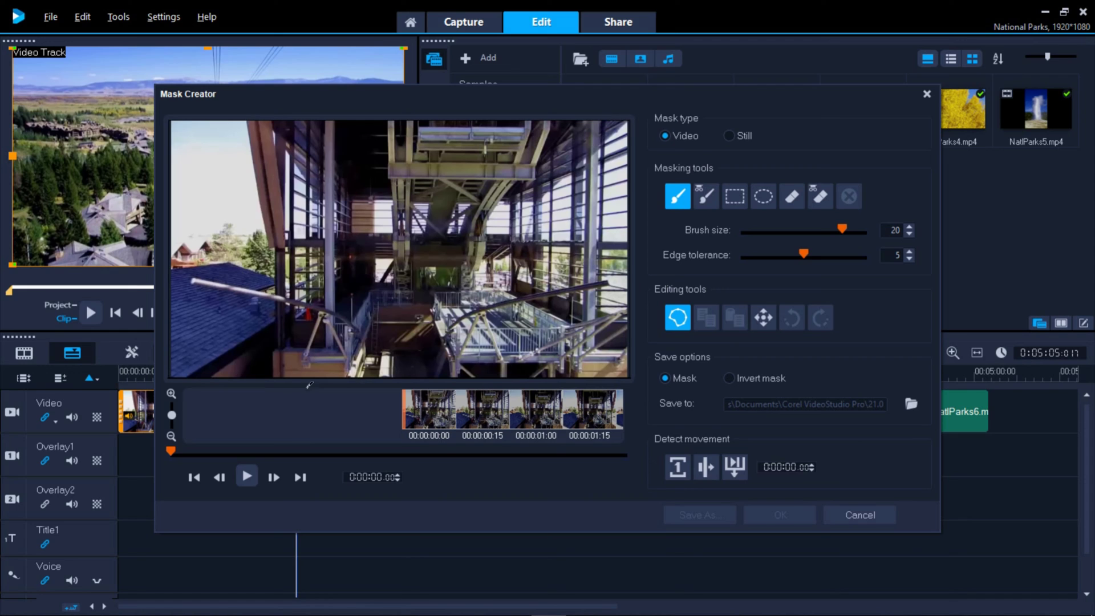
drag(413, 415, 451, 418)
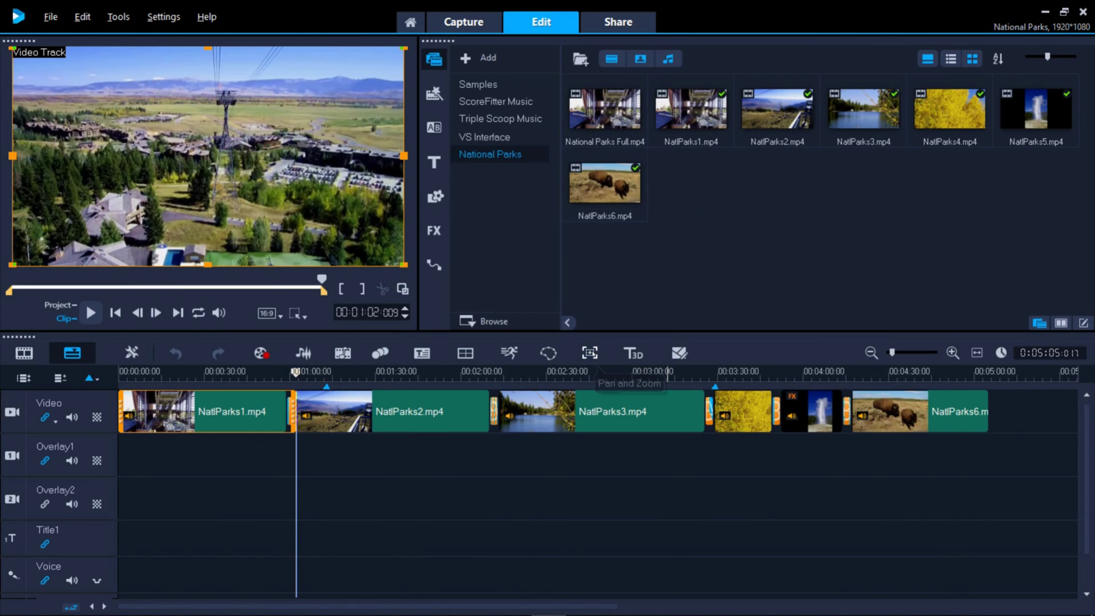
click(590, 353)
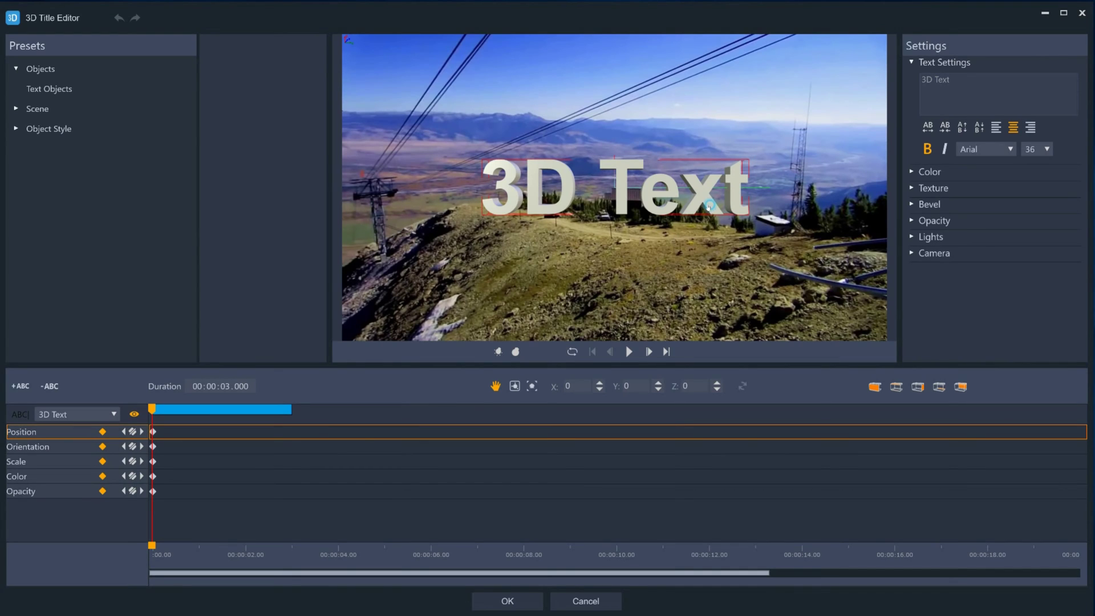
Nudge the 3D Text left and slightly down, then begin a split-screen template
drag(711, 209, 672, 235)
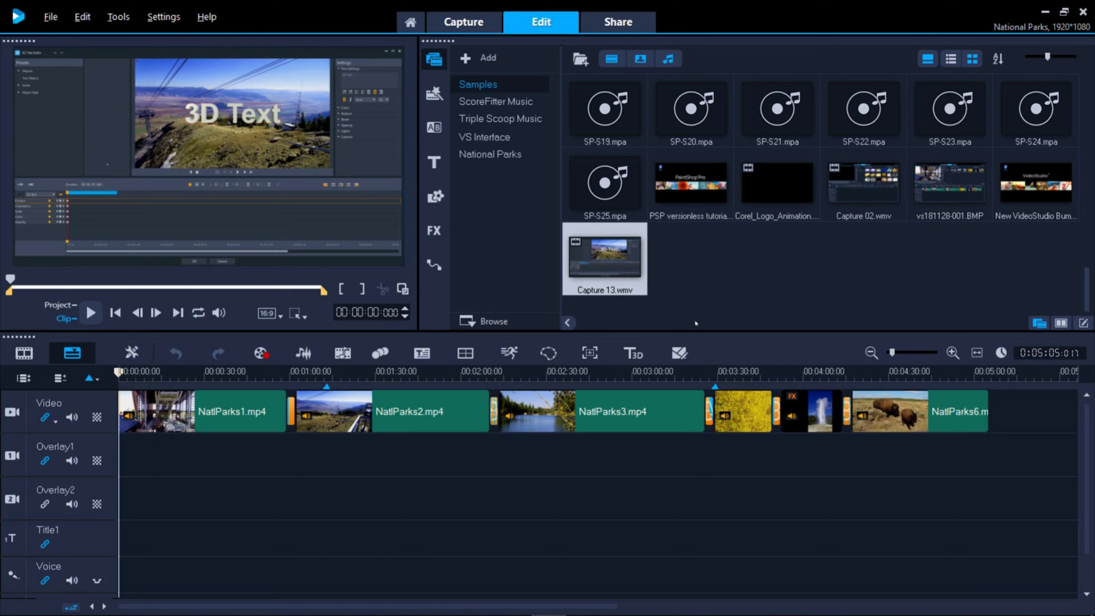
click(678, 354)
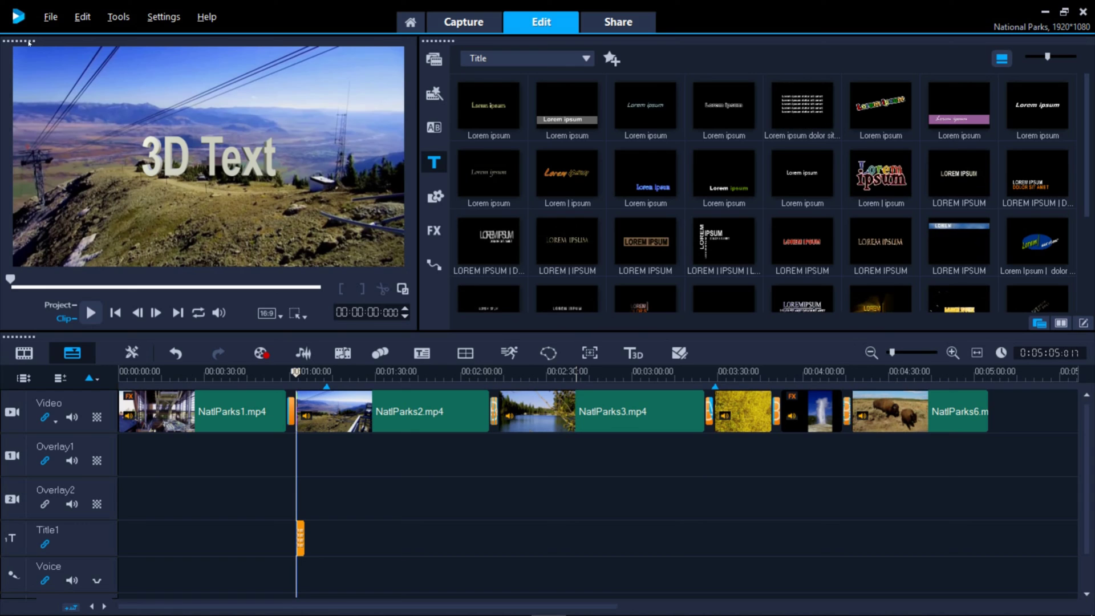
Dock the player panel on the right side, then restore the Default panel layout
drag(28, 43, 764, 58)
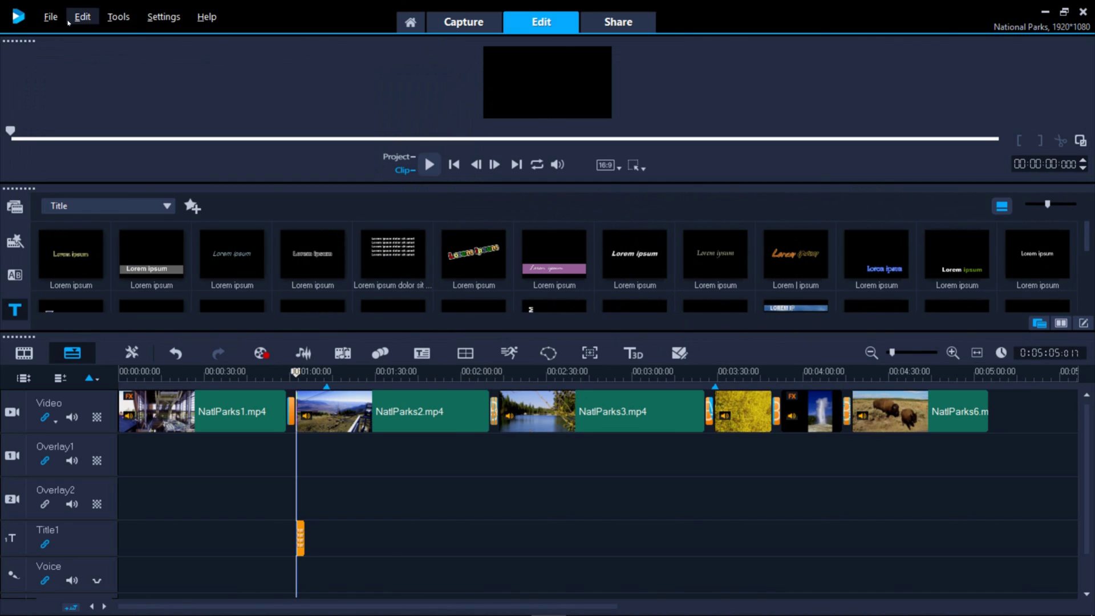
drag(31, 40, 1082, 255)
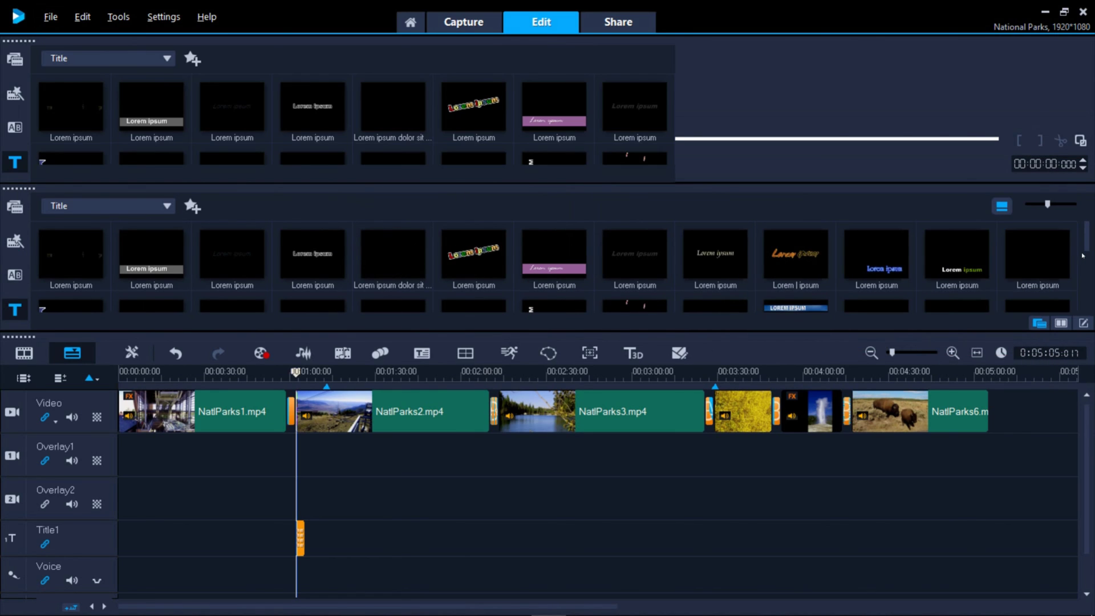
click(163, 17)
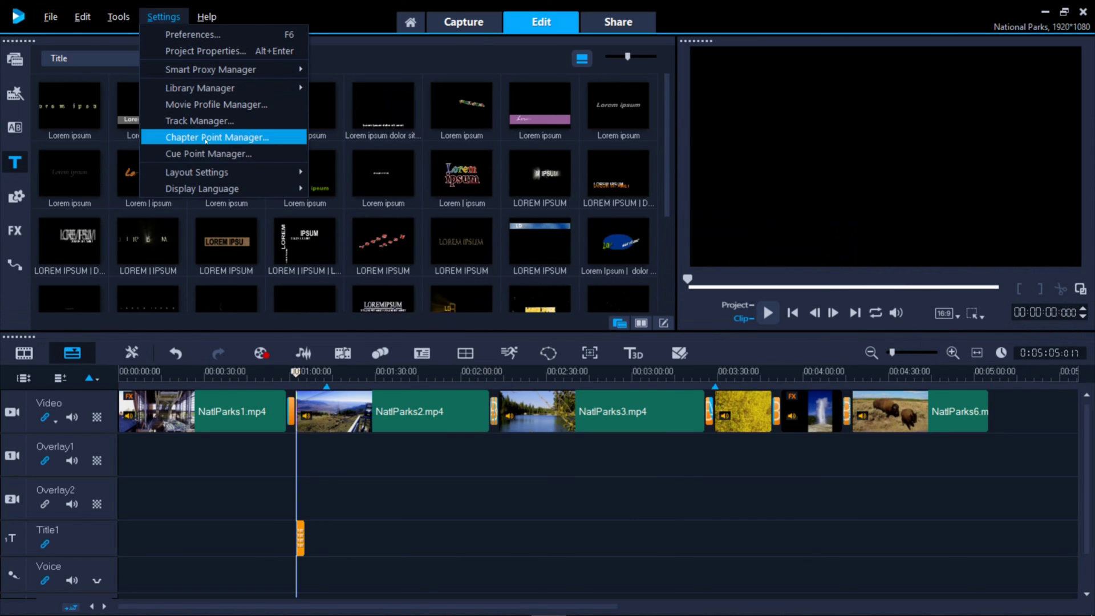
mouse_move(228, 172)
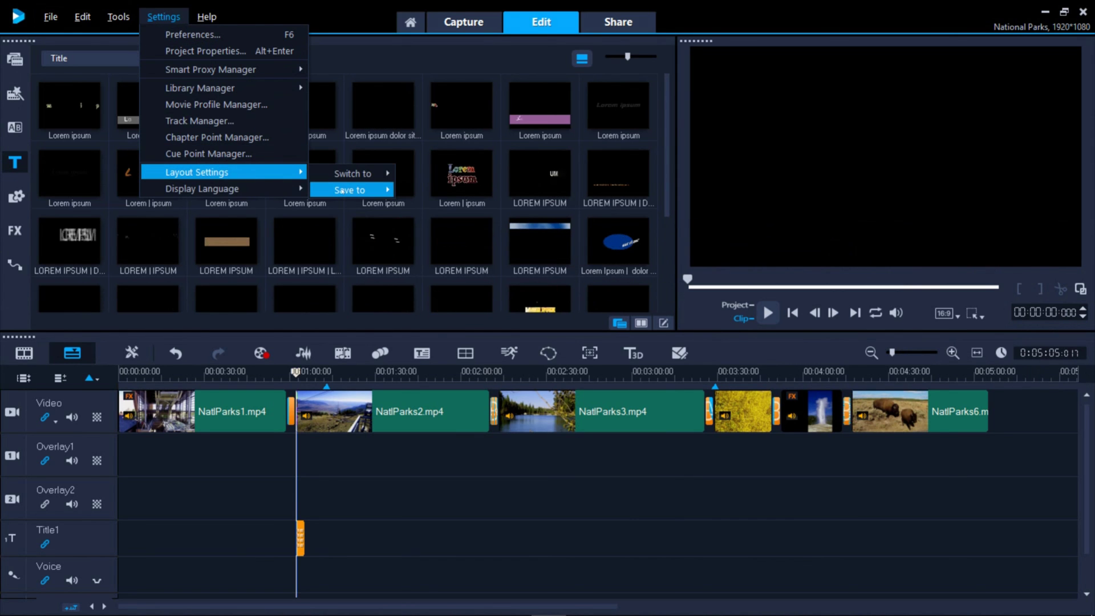
mouse_move(341, 190)
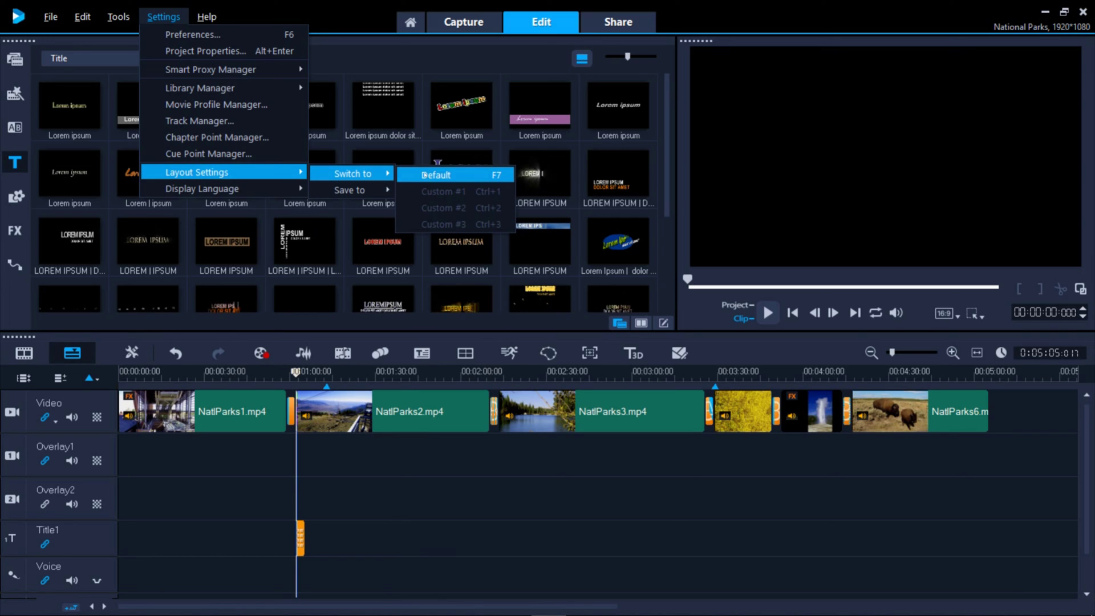
click(424, 174)
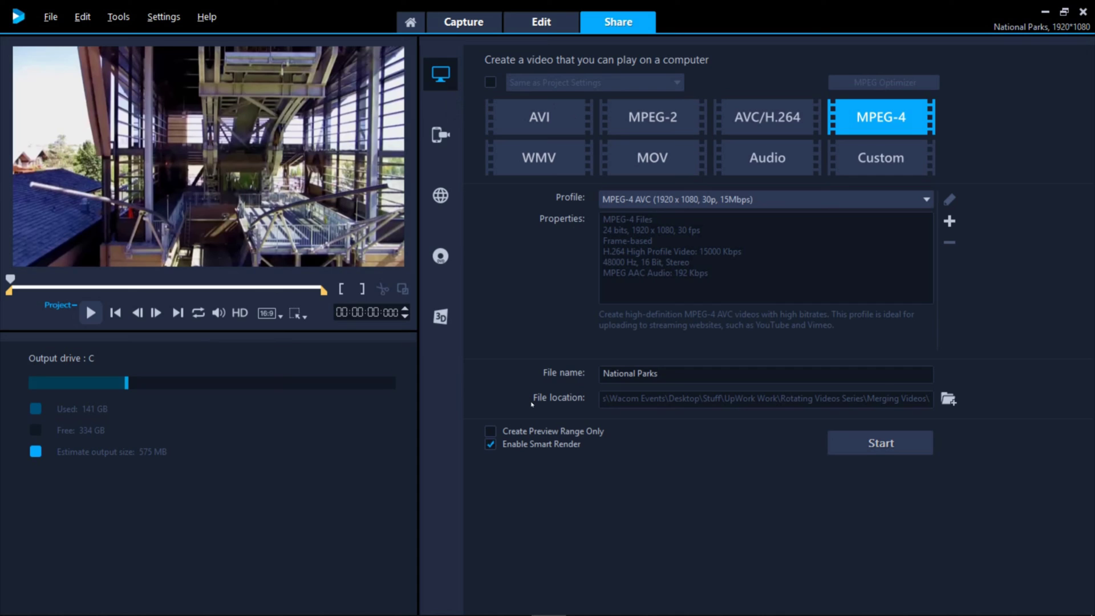
Browse the MPEG-4 profiles, keeping 1920 x 1080, and list the Custom output file formats
click(796, 203)
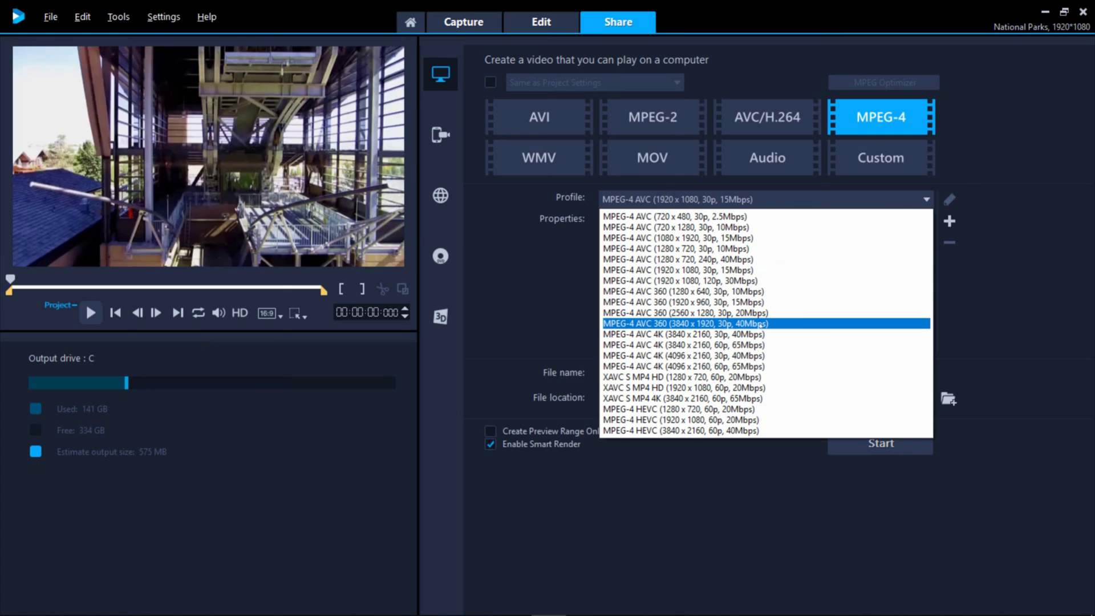
click(802, 269)
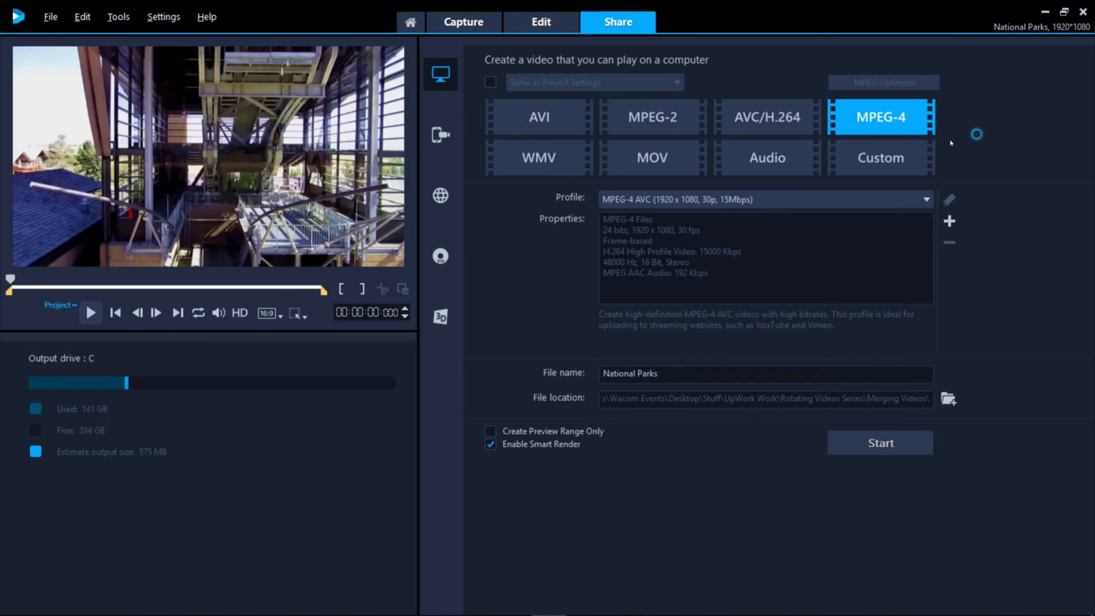
click(882, 160)
click(868, 194)
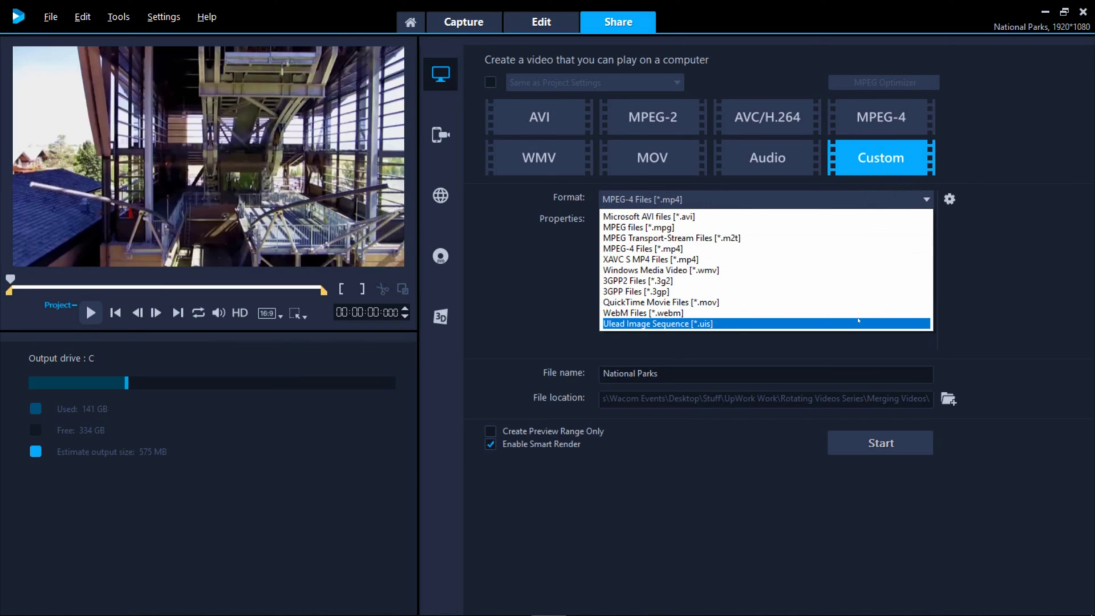
Review the Device output's DV profiles, then switch to sharing the video on the Web
click(437, 135)
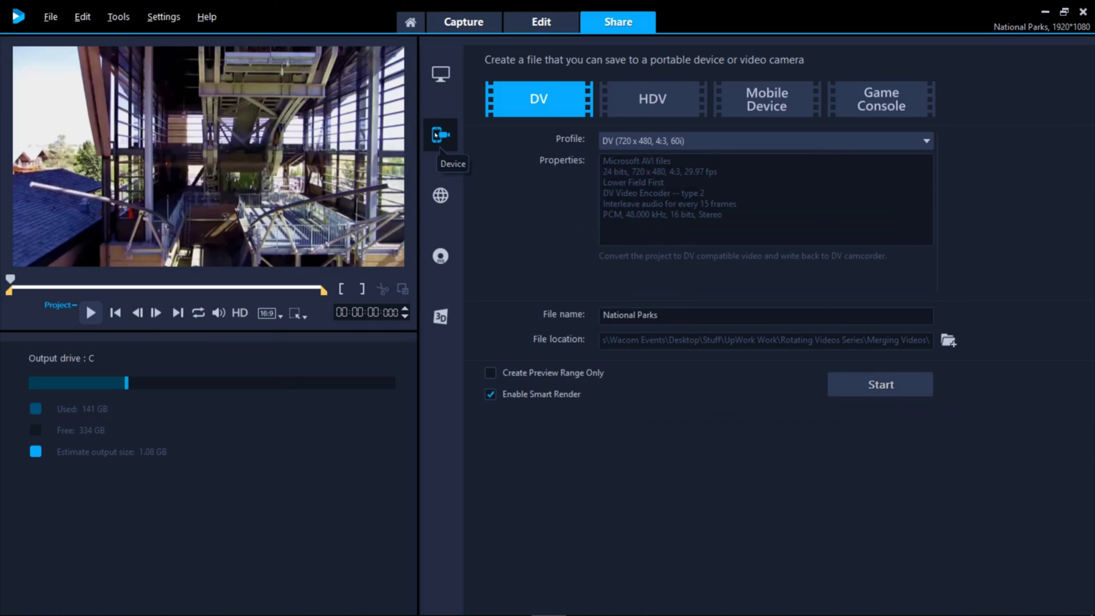
click(728, 146)
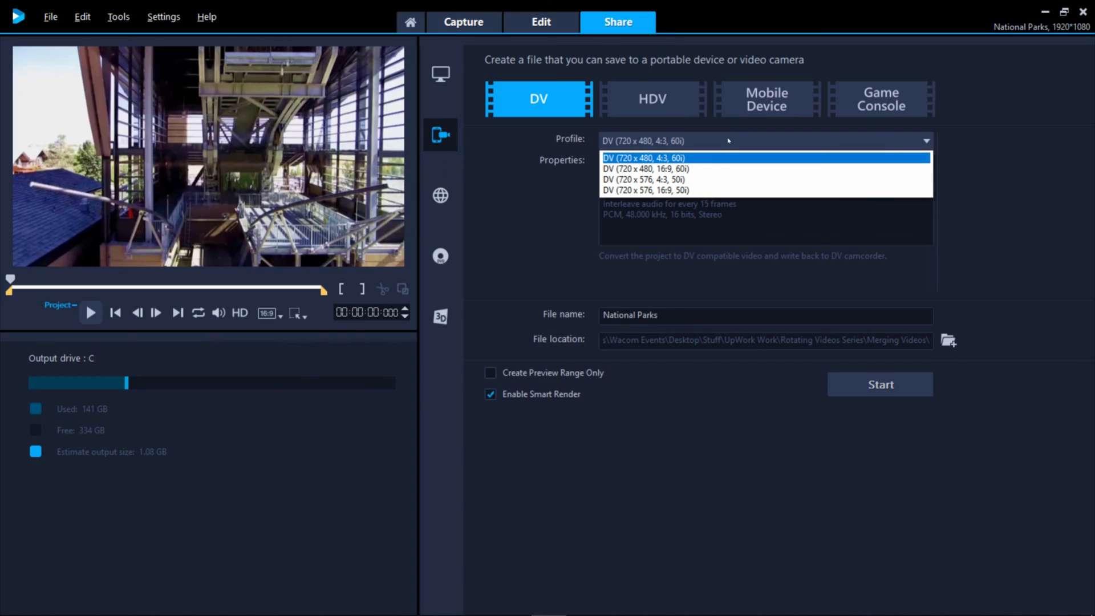
click(440, 195)
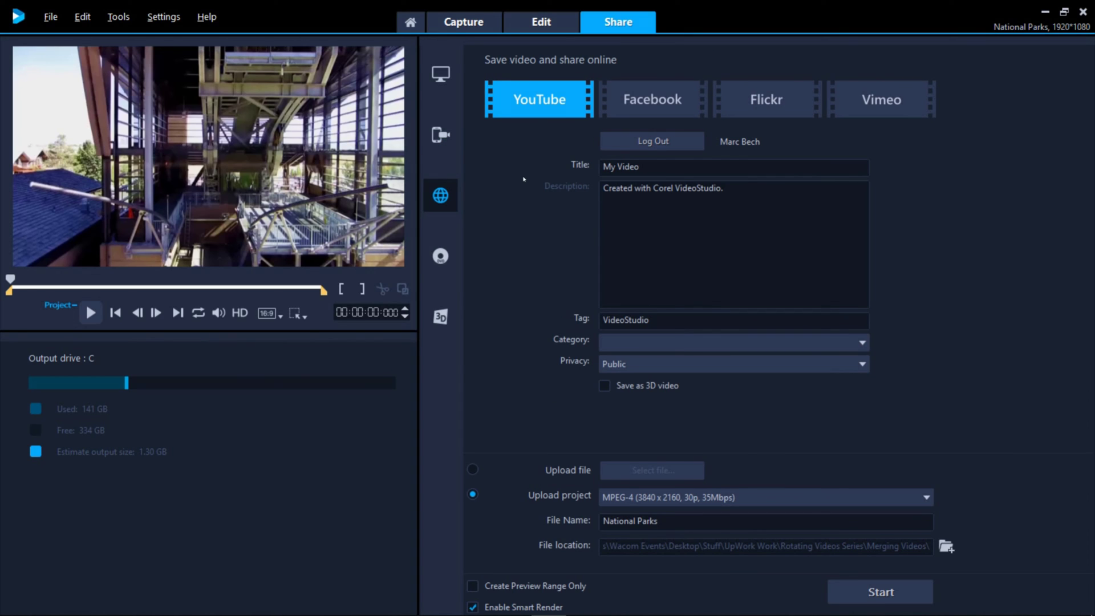
Keep the 3840 x 2160 MPEG-4 upload format, then switch to the Disc output options
click(926, 498)
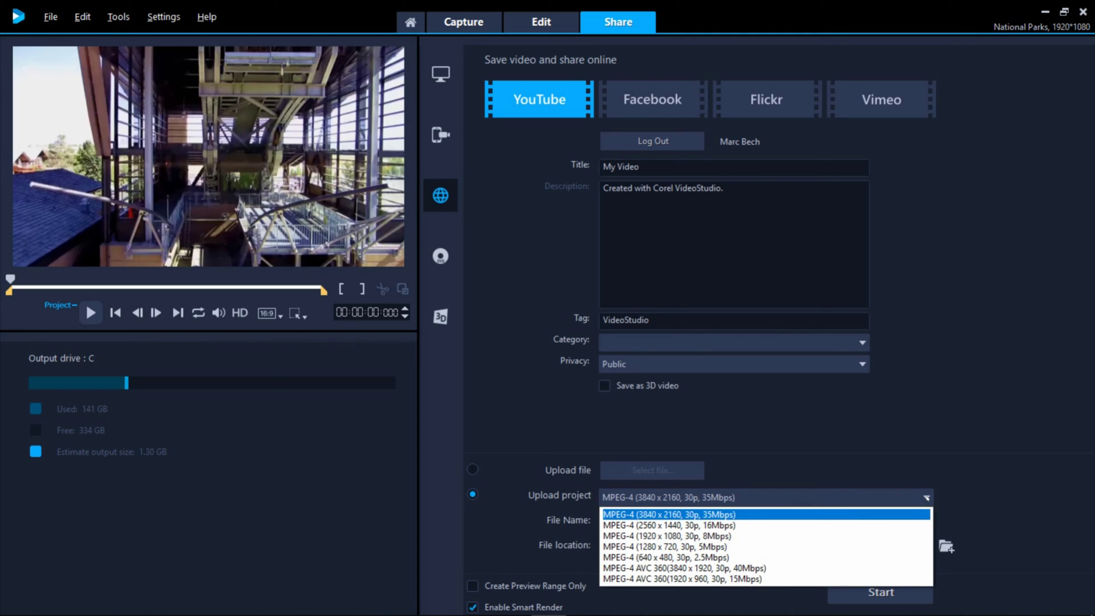
click(930, 447)
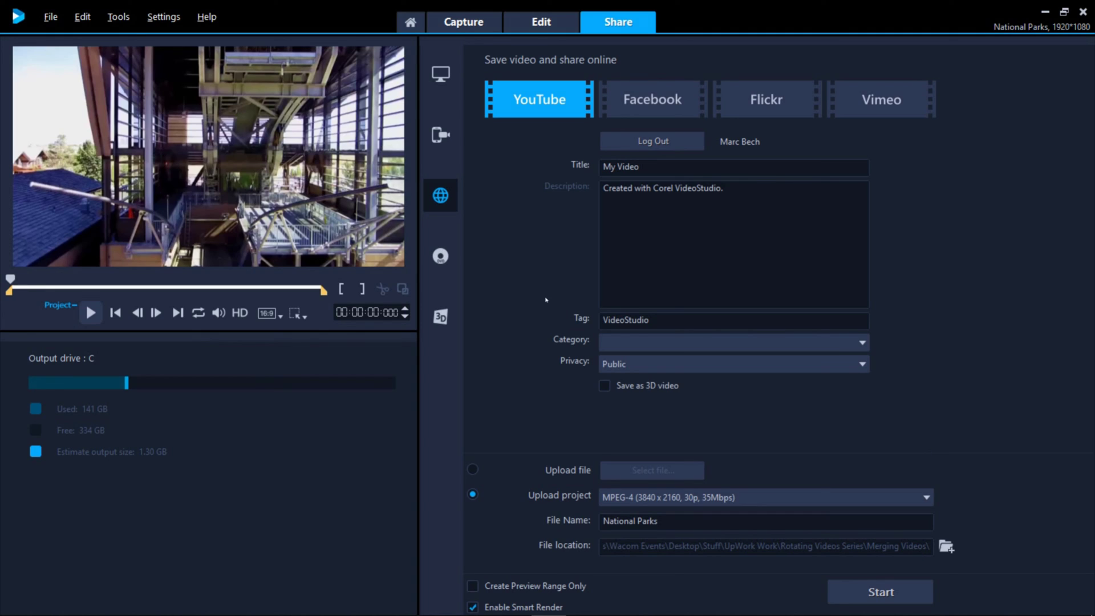
click(440, 261)
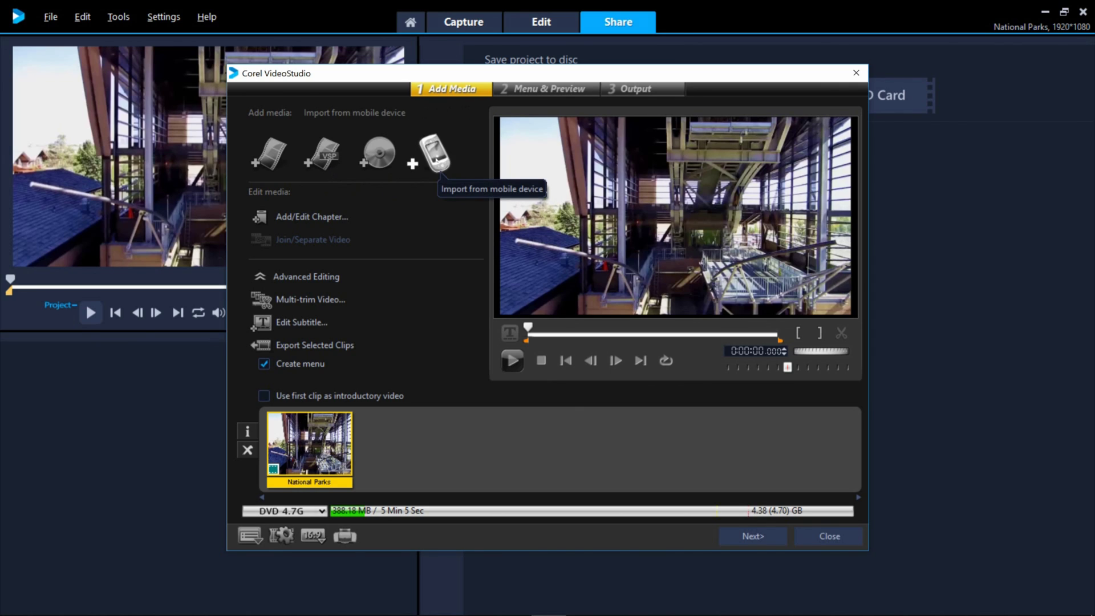
Close the DVD authoring window and show the 3D Movie output options (MPEG-2, Anaglyph)
key(Escape)
click(440, 317)
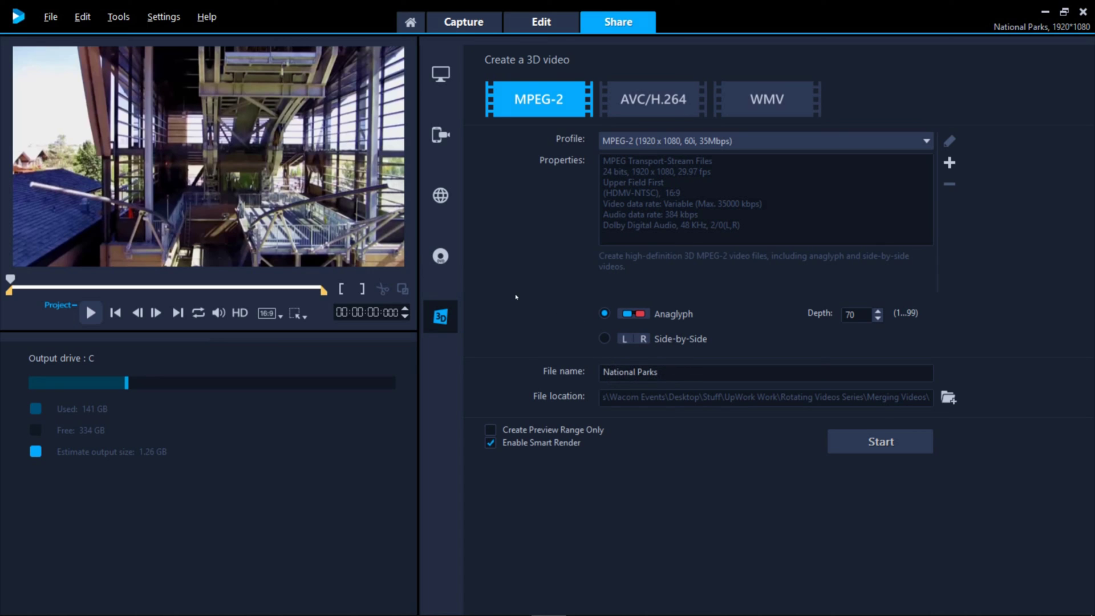
Go back to the Edit workspace and play the NatlParks timeline through to the bison clip
click(567, 24)
key(space)
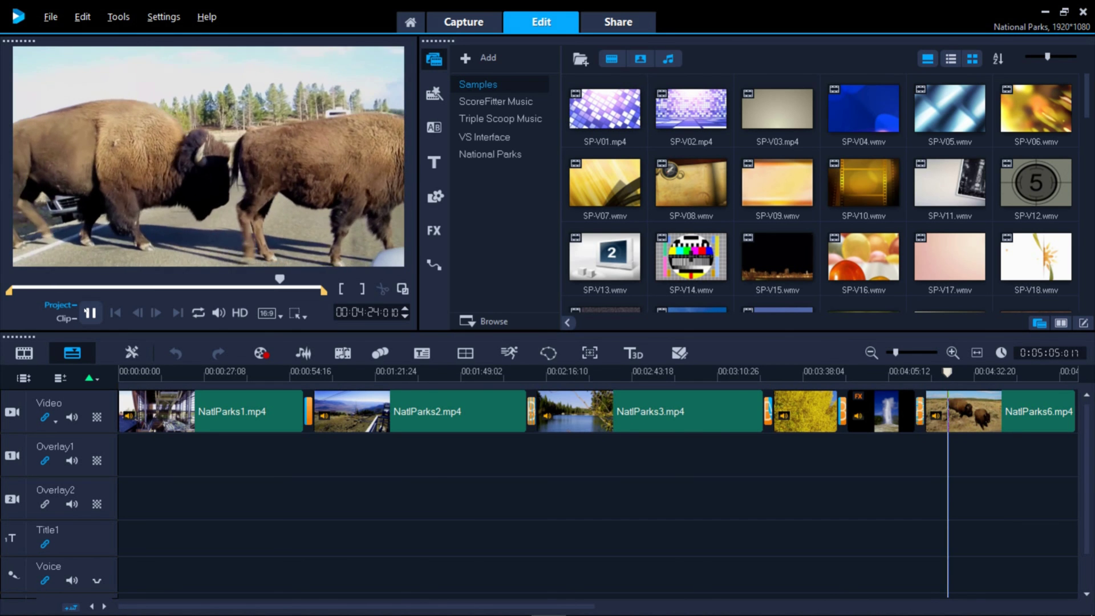